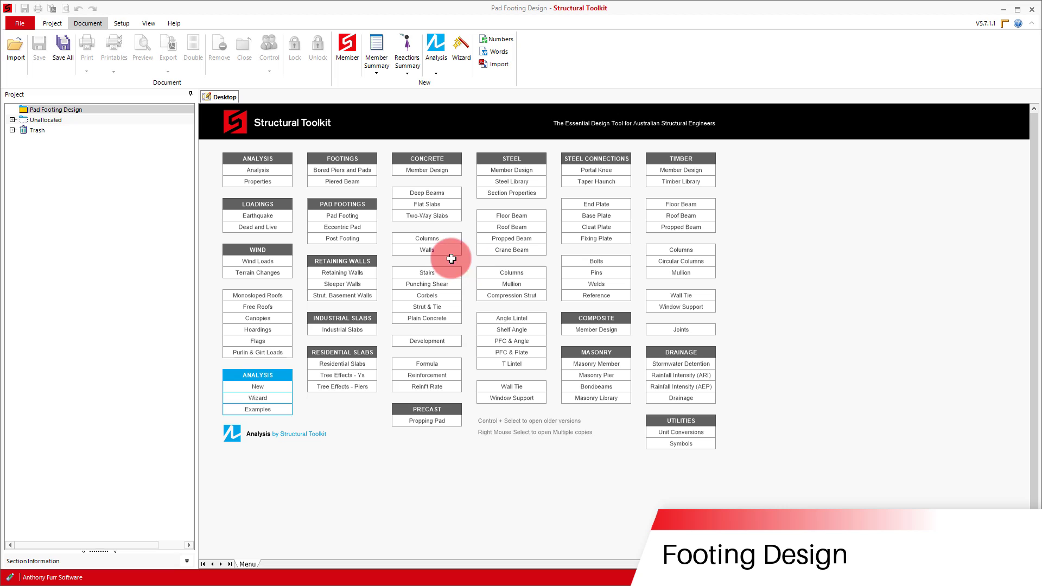
- Create a new Pad Footing design and keep the default name Pad Footing PF01
{"action": "left_click", "coordinate": [340, 212]}
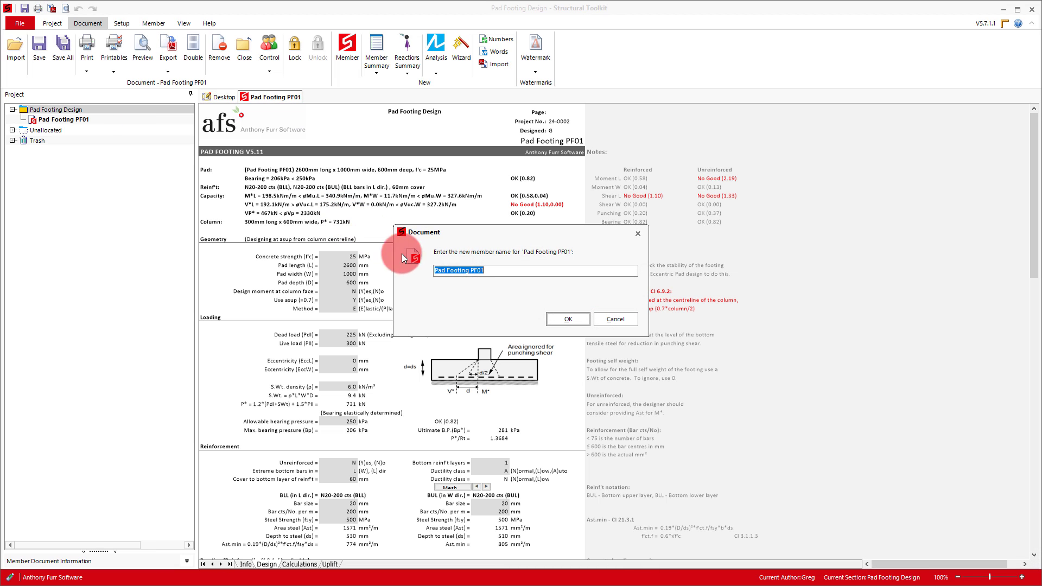
{"action": "left_click", "coordinate": [581, 324]}
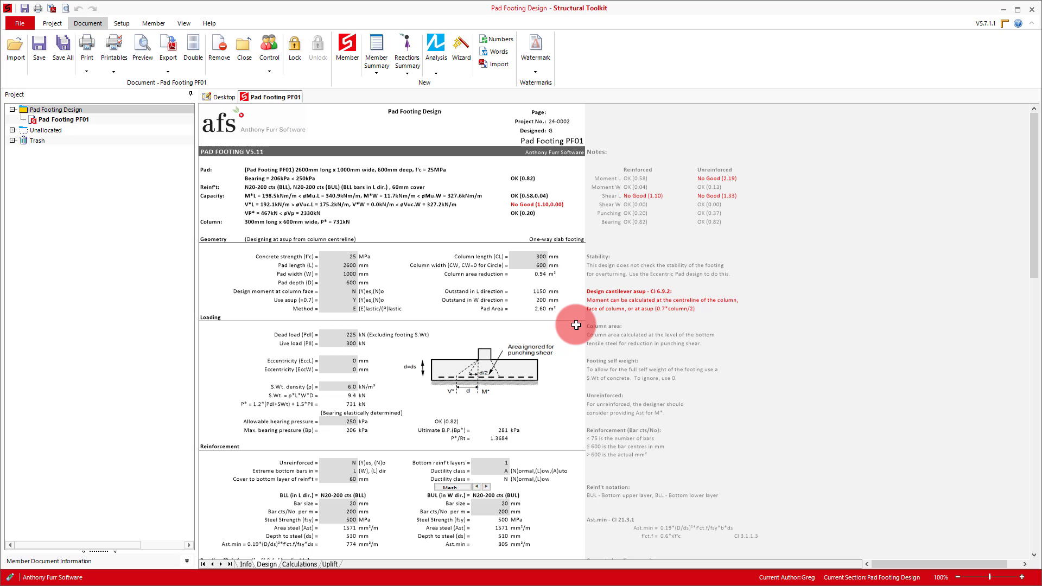
- Enter 32 MPa concrete strength, 900 mm pad length and width, and 450 mm pad depth
{"action": "left_click", "coordinate": [349, 257]}
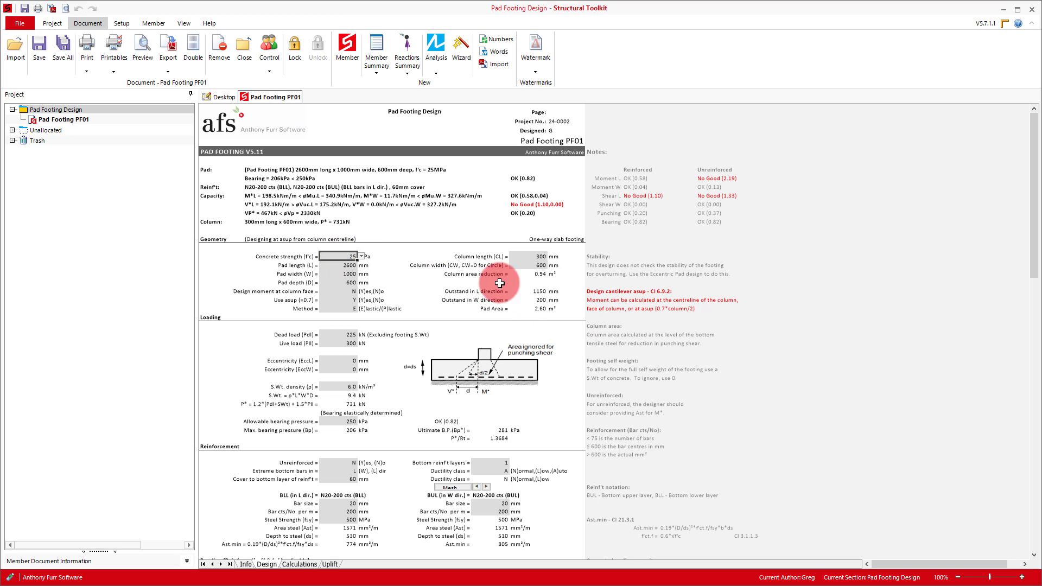
{"action": "type", "text": "32"}
{"action": "key", "text": "Return"}
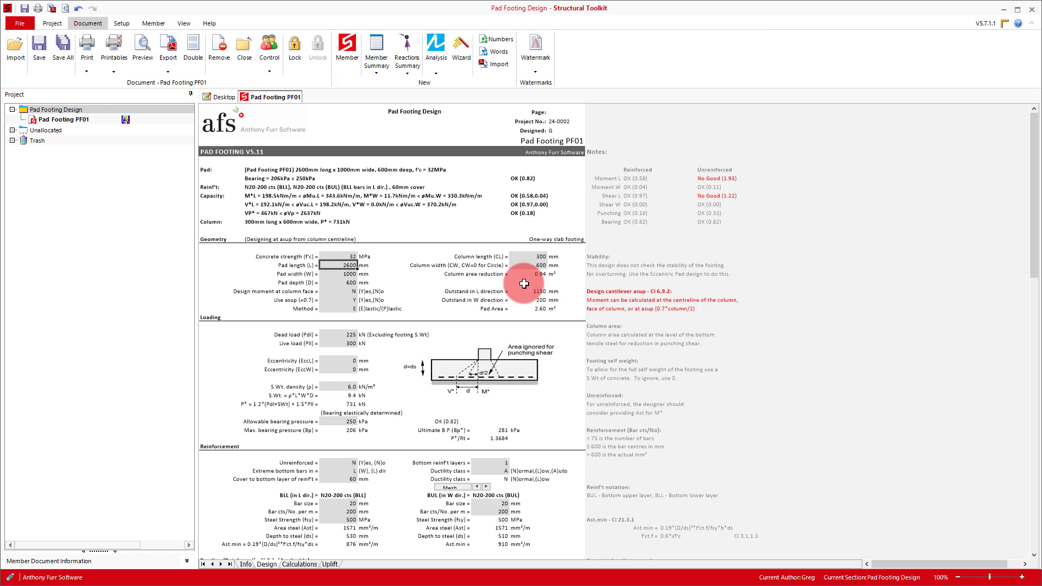
{"action": "type", "text": "900"}
{"action": "key", "text": "Return"}
{"action": "type", "text": "900"}
{"action": "key", "text": "Return"}
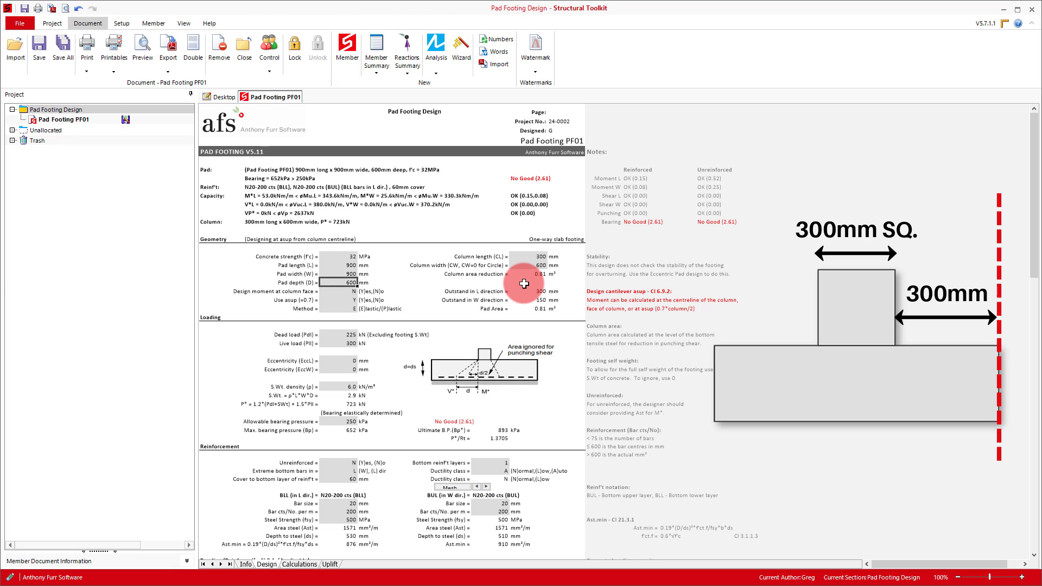
{"action": "type", "text": "450"}
{"action": "key", "text": "Tab"}
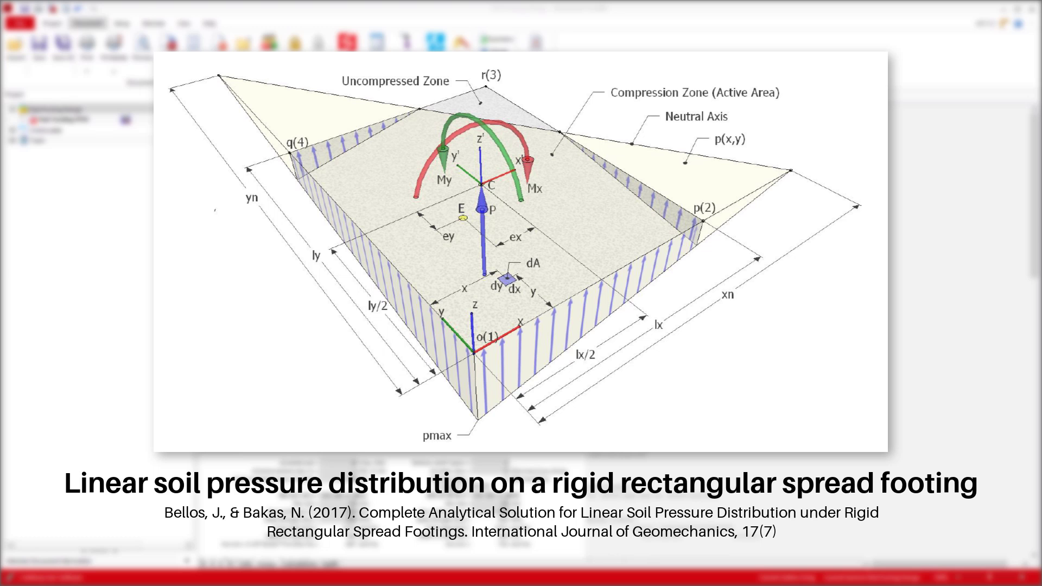
- Set the column width to 300 mm
{"action": "left_click", "coordinate": [495, 282]}
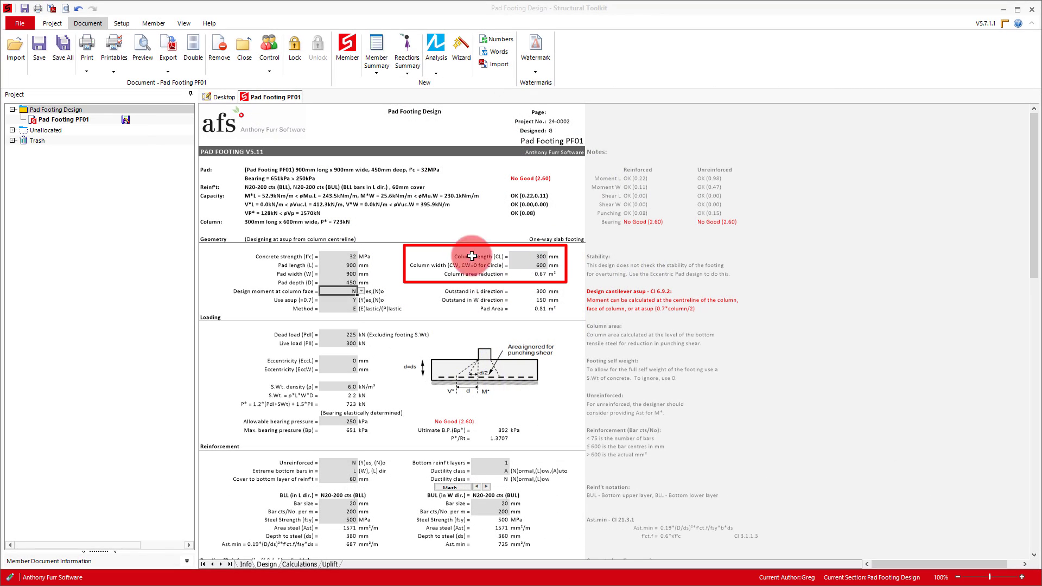
{"action": "left_click", "coordinate": [537, 265]}
{"action": "type", "text": "300"}
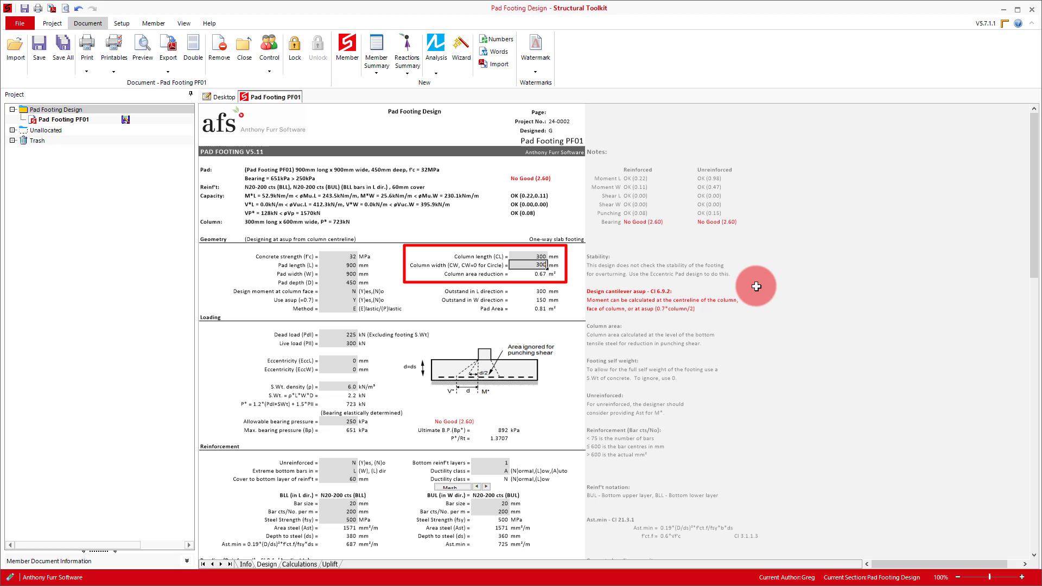
{"action": "key", "text": "Return"}
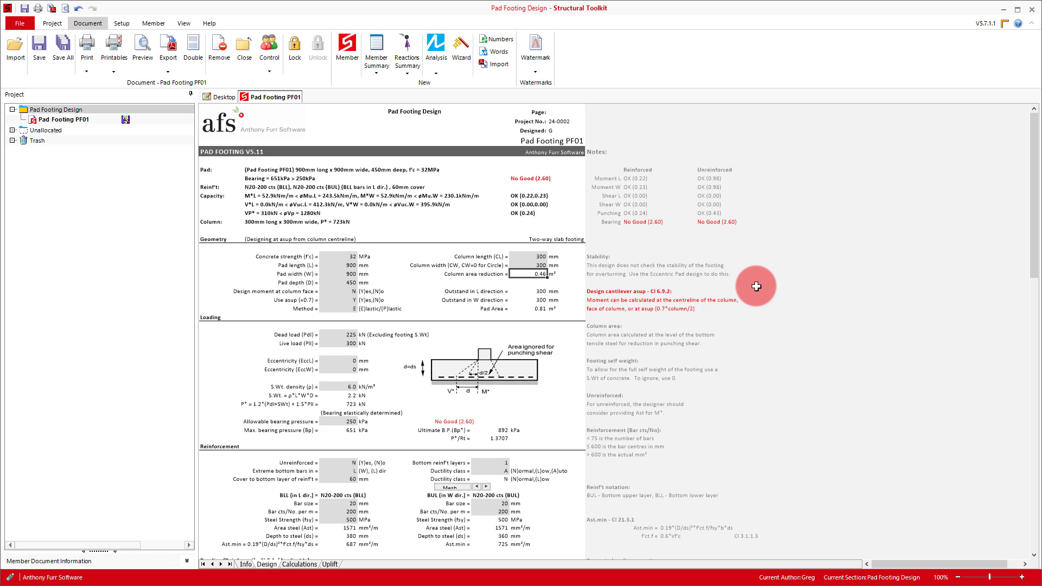
- Try a 0 mm width for a circular column, then undo back to 300 mm
{"action": "left_click", "coordinate": [529, 265]}
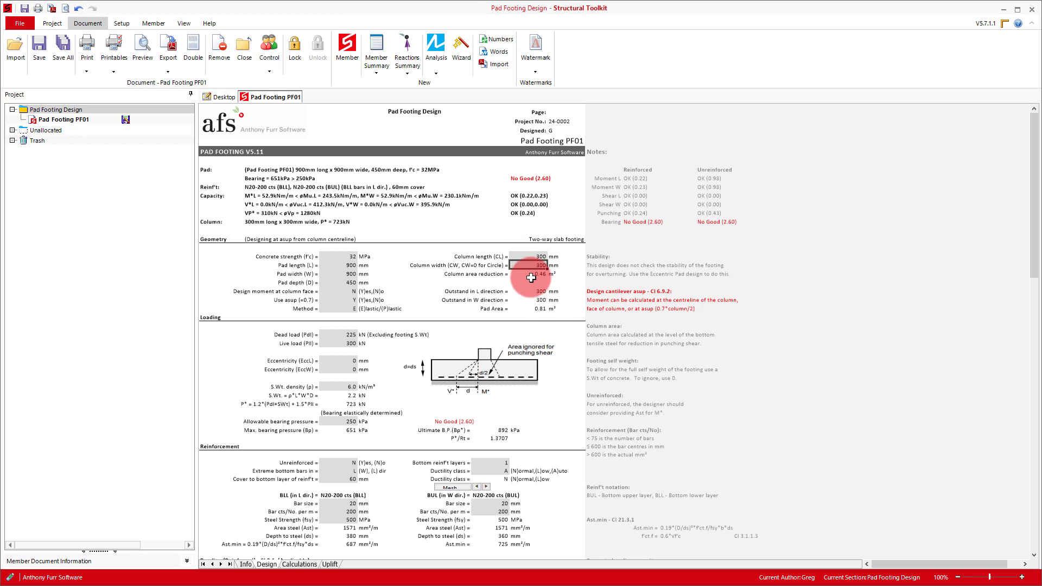
{"action": "type", "text": "0"}
{"action": "key", "text": "Return"}
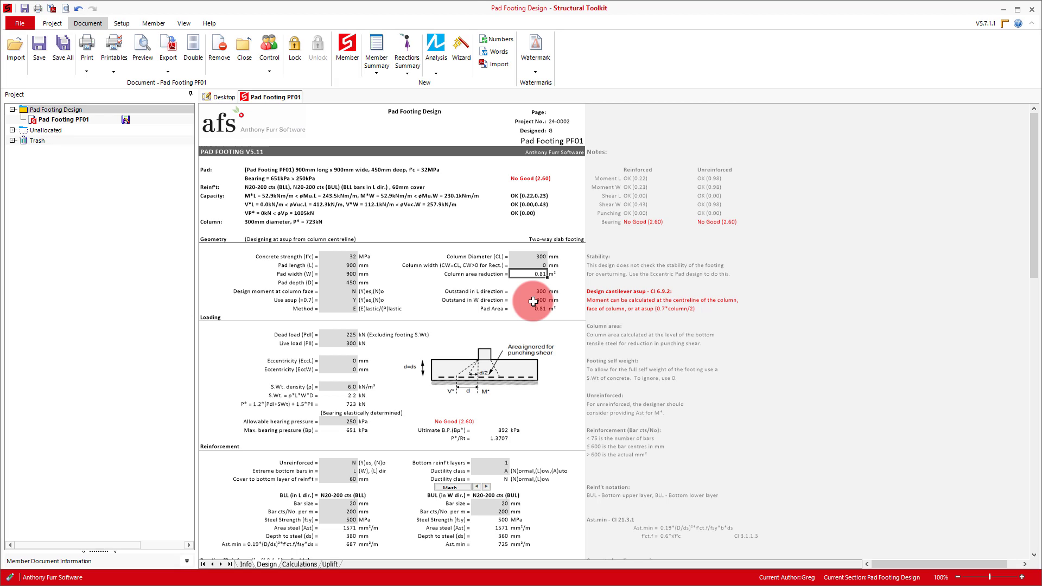
{"action": "key", "text": "ctrl+z"}
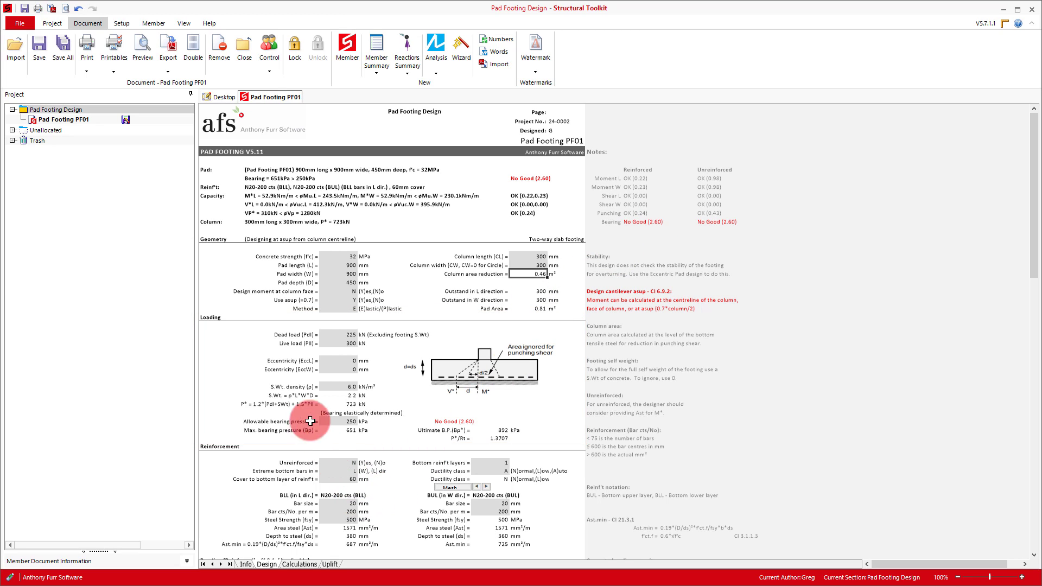
- Enter a 50 kN dead load and a 100 kN live load
{"action": "left_click", "coordinate": [335, 335]}
{"action": "type", "text": "50"}
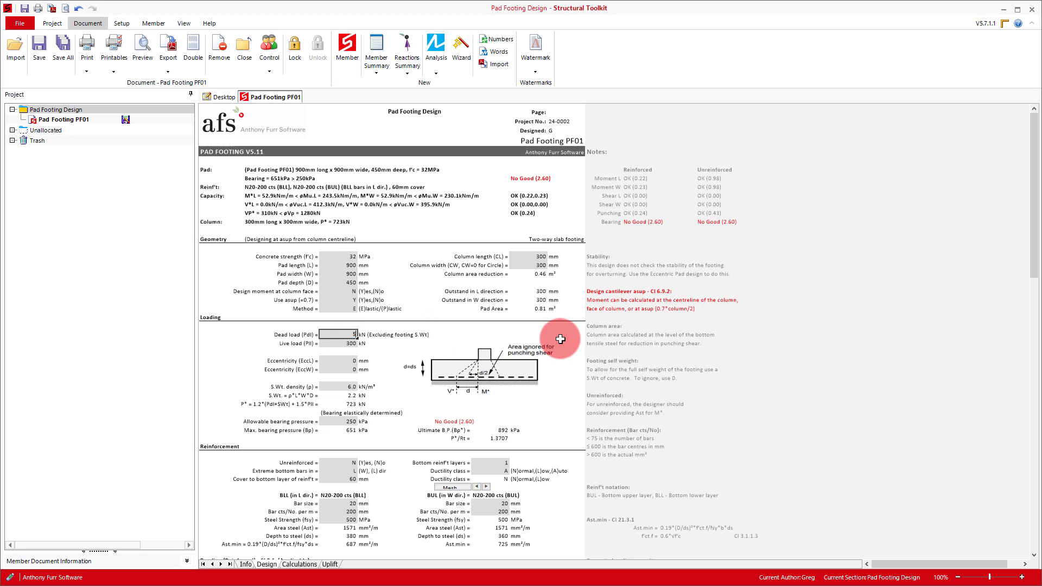
{"action": "key", "text": "Return"}
{"action": "type", "text": "100"}
{"action": "key", "text": "Return"}
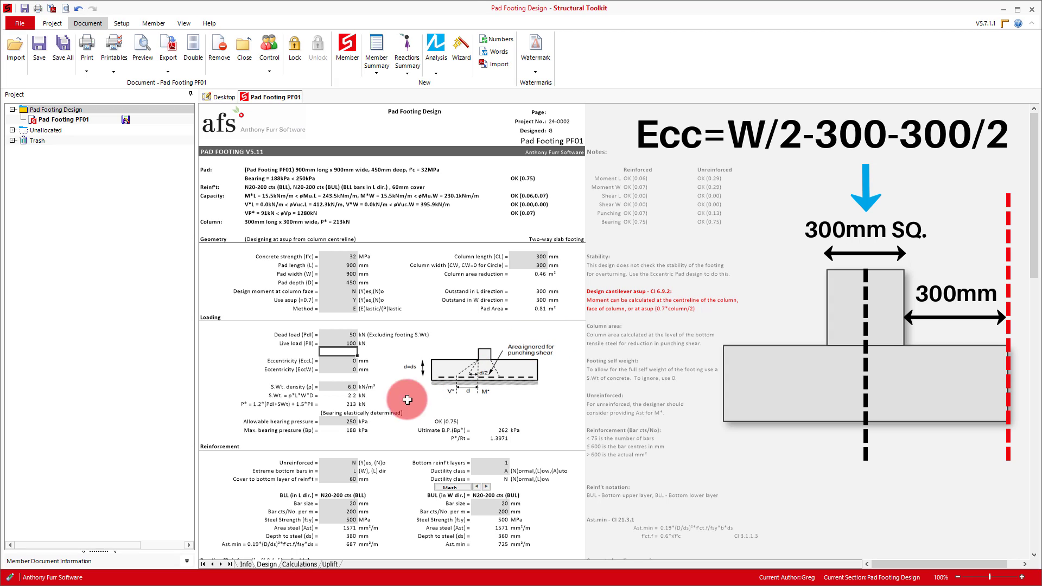
- Enter eccentricity formulas =L/2-300-150 for EccL and =W/2-300-150 for EccW from the pad-size cells
{"action": "left_click", "coordinate": [350, 361]}
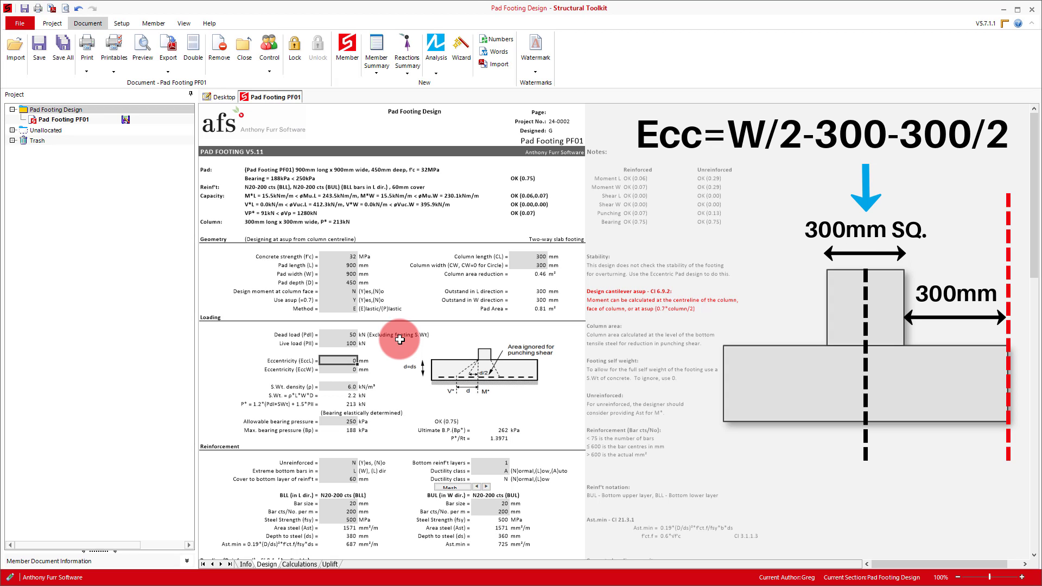
{"action": "type", "text": "="}
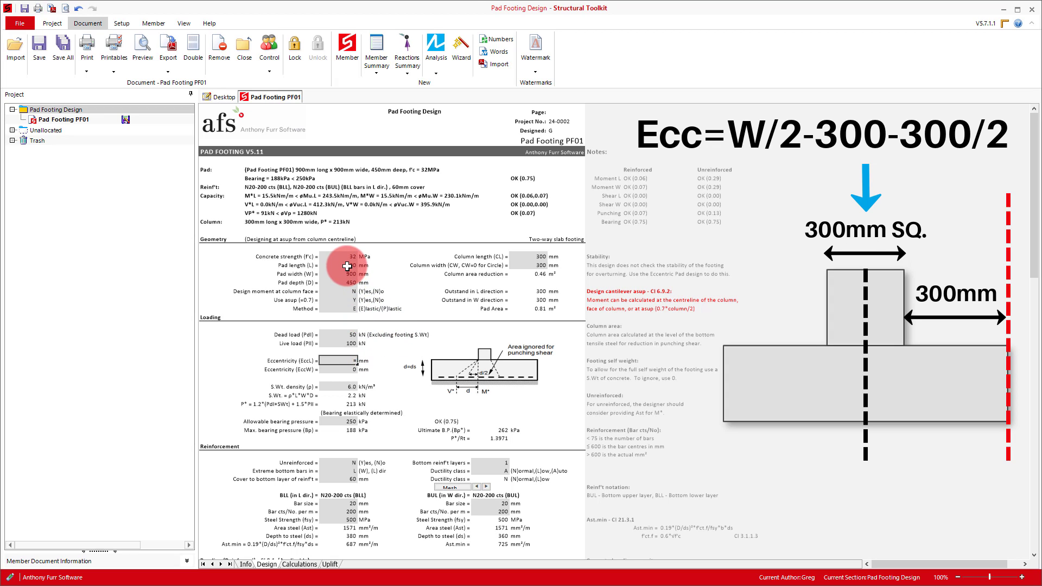
{"action": "left_click", "coordinate": [347, 266]}
{"action": "type", "text": "/2"}
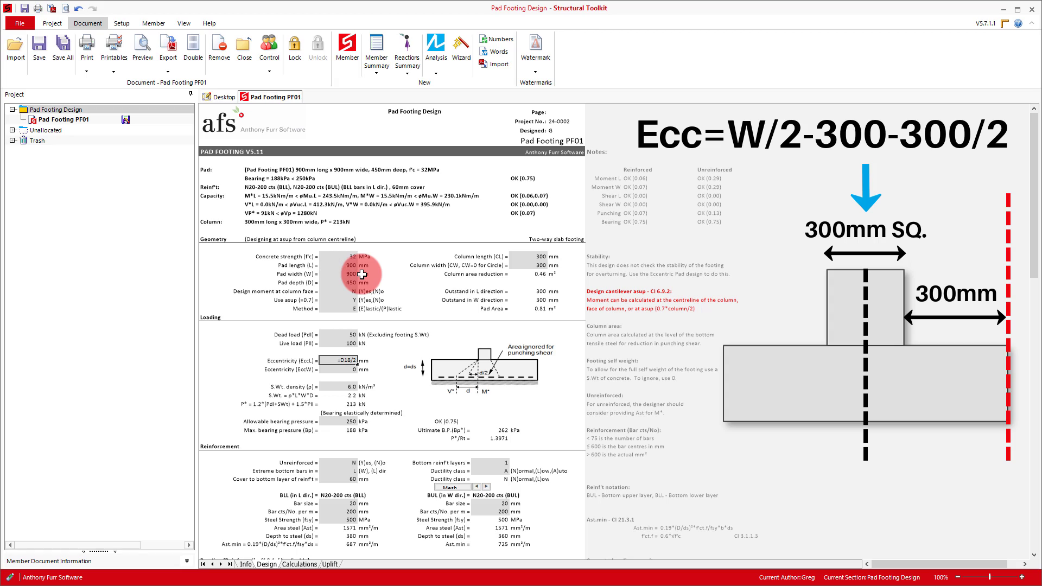
{"action": "type", "text": "-300-150"}
{"action": "key", "text": "Return"}
{"action": "type", "text": "="}
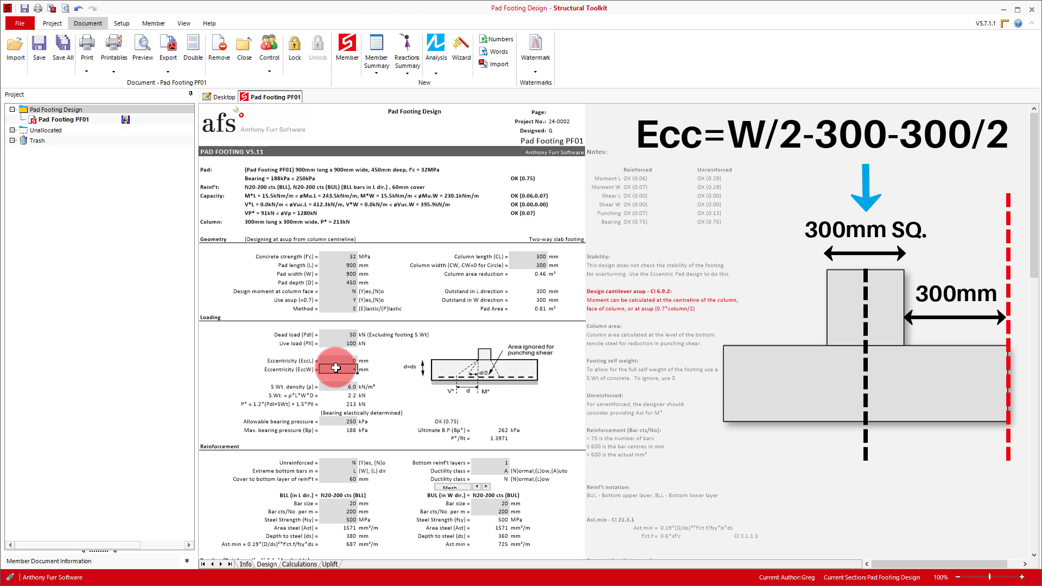
{"action": "left_click", "coordinate": [337, 274]}
{"action": "type", "text": "/"}
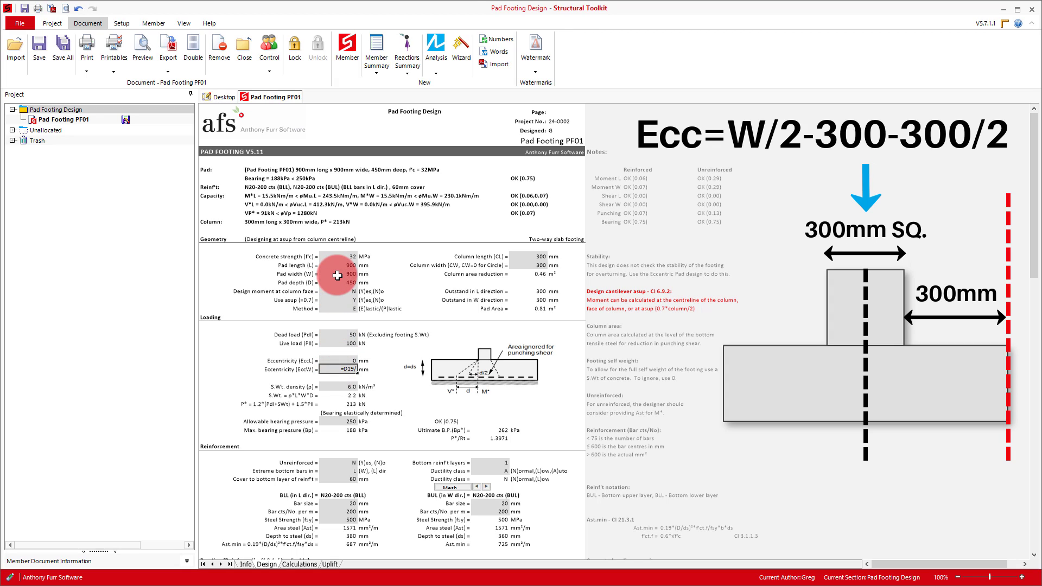
{"action": "type", "text": "2-300-150"}
{"action": "key", "text": "Return"}
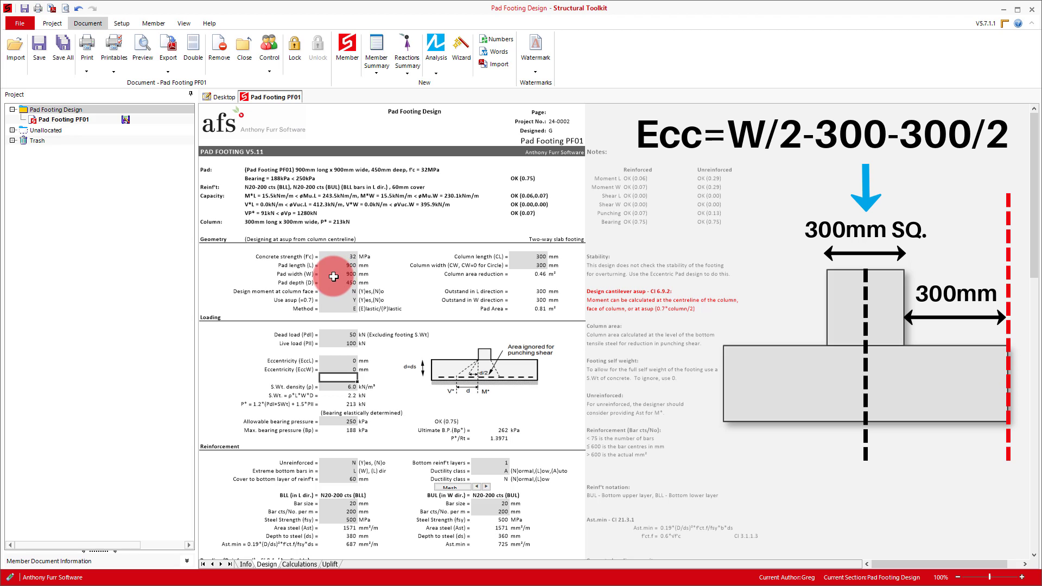
- Attach EccL's formula to its cell as a comment
{"action": "right_click", "coordinate": [348, 362]}
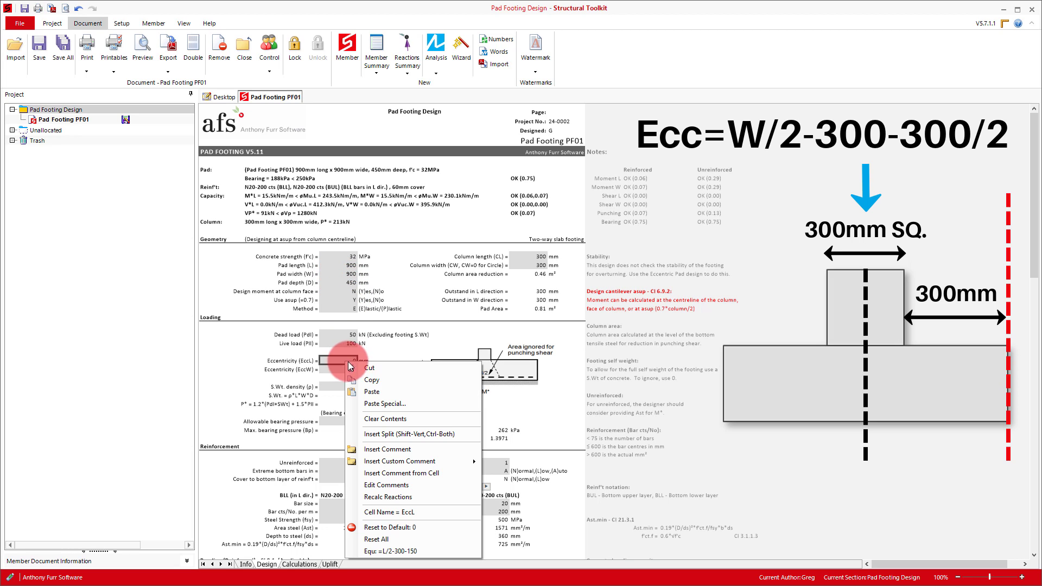
{"action": "left_click", "coordinate": [413, 472]}
{"action": "left_click", "coordinate": [404, 401]}
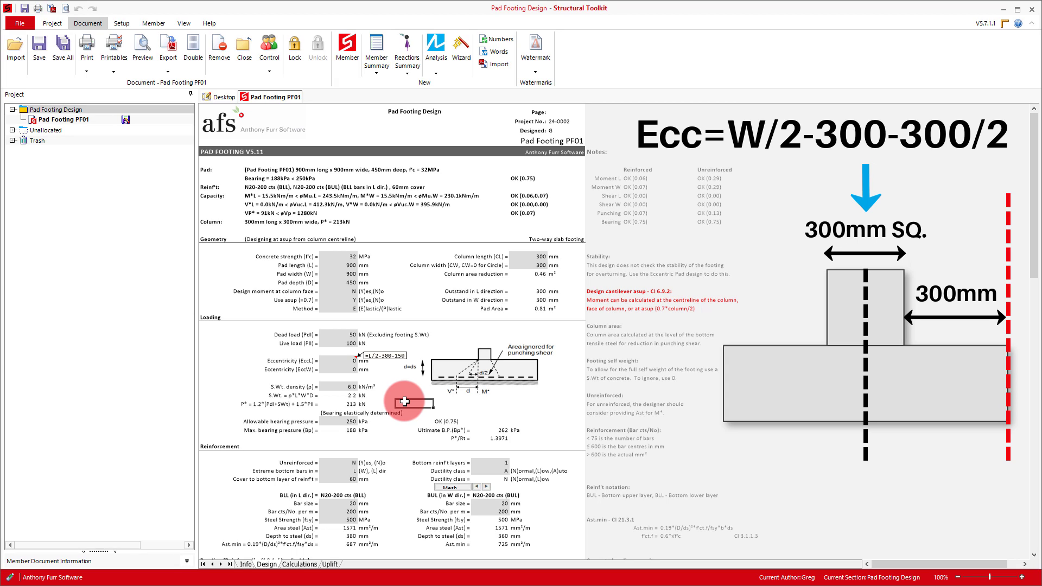
{"action": "right_click", "coordinate": [351, 265]}
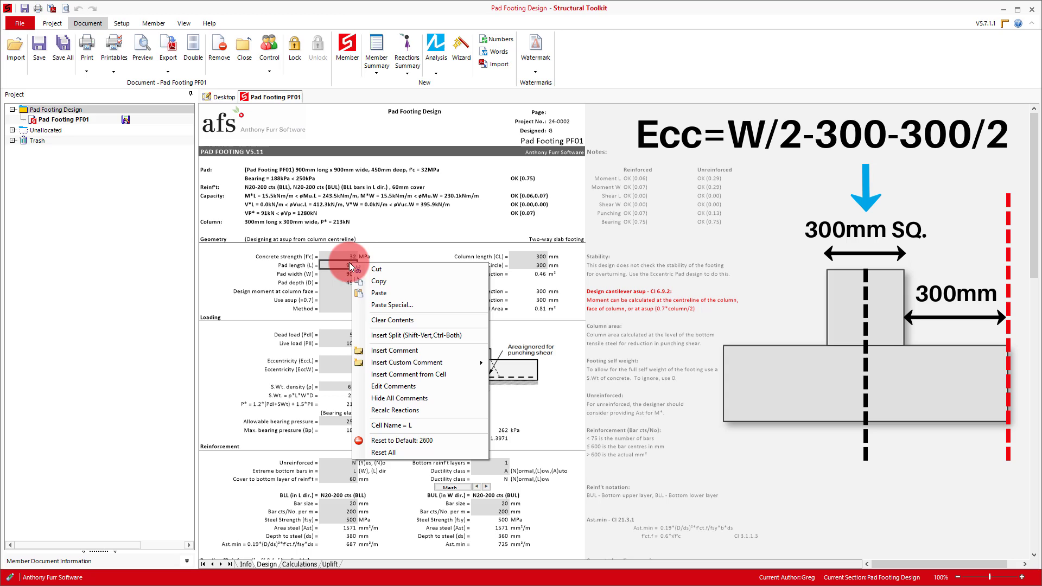
{"action": "left_click", "coordinate": [429, 427]}
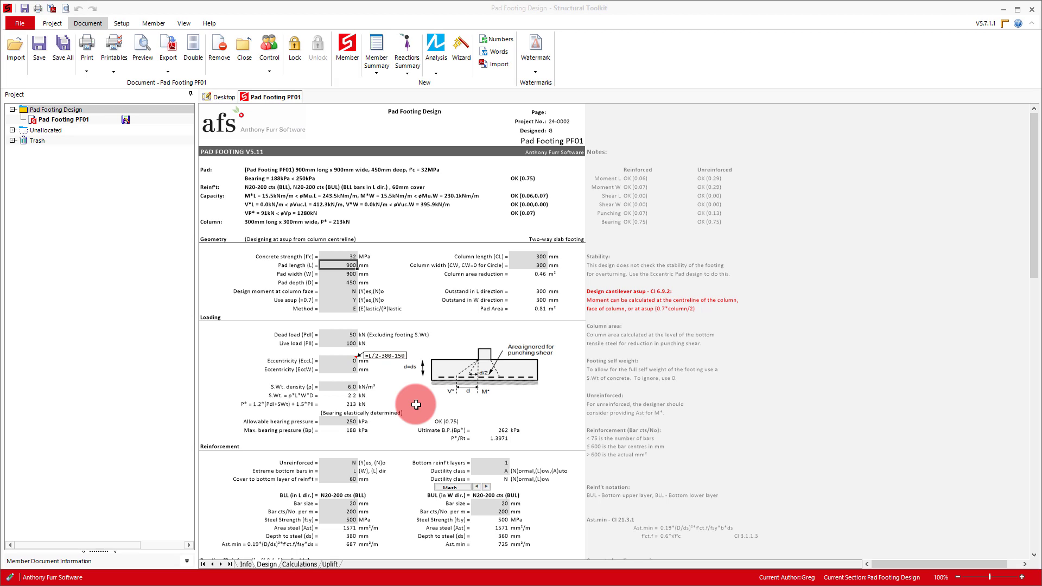
- Enter 150 kPa allowable bearing pressure and pick SL82 fabric as the bottom mesh
{"action": "left_click", "coordinate": [353, 421]}
{"action": "type", "text": "150"}
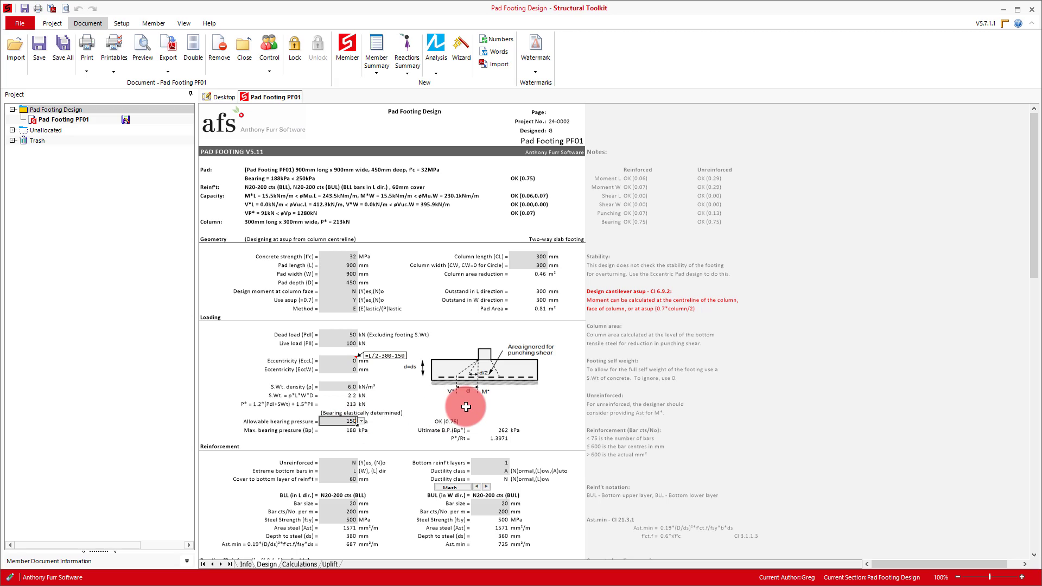
{"action": "key", "text": "Return"}
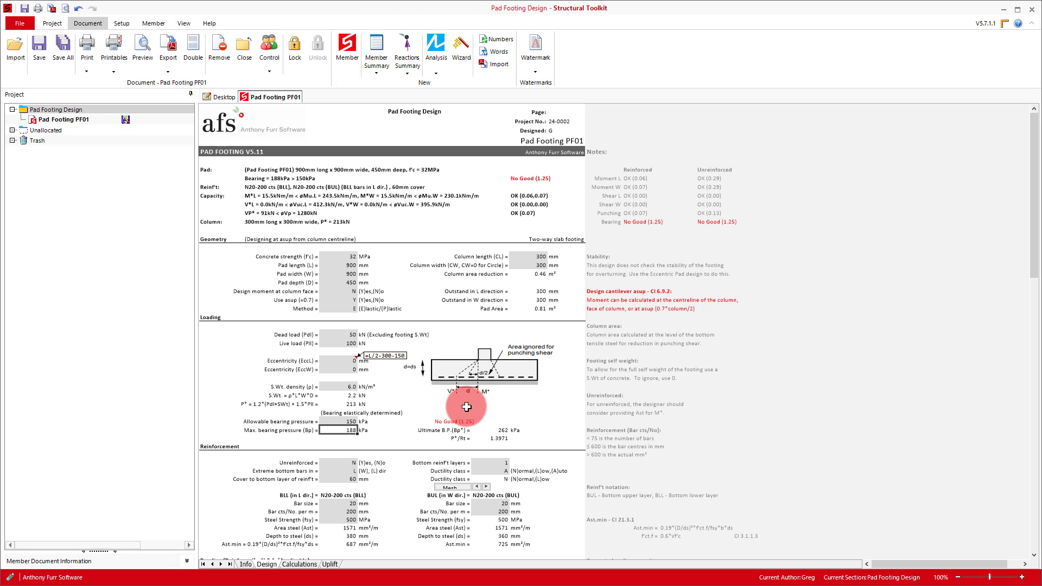
{"action": "left_click", "coordinate": [450, 487]}
{"action": "double_click", "coordinate": [431, 267]}
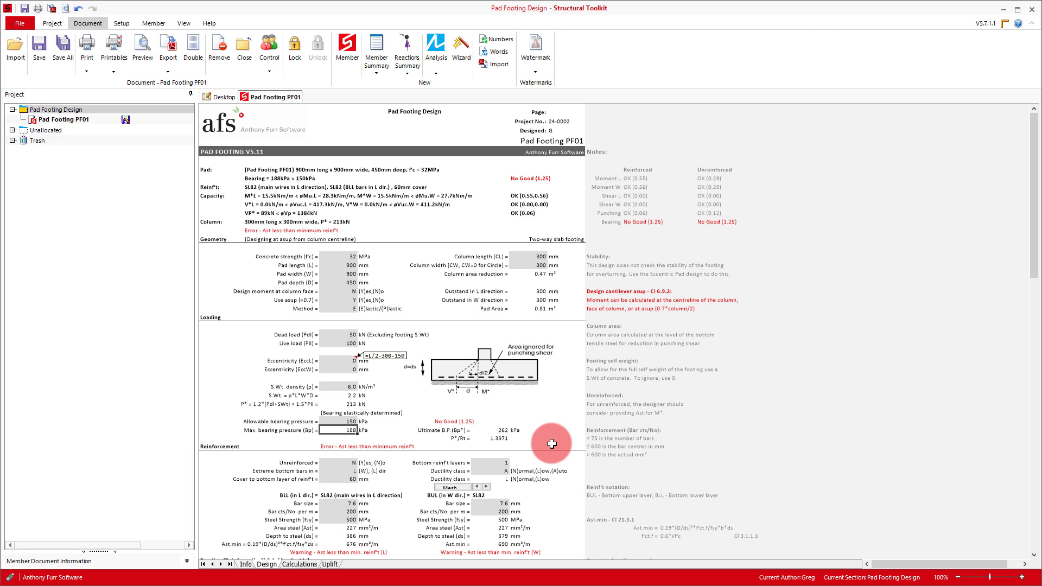
- Switch to the Calculations sheet showing 187.9 kPa at all four corners
{"action": "left_click", "coordinate": [297, 563]}
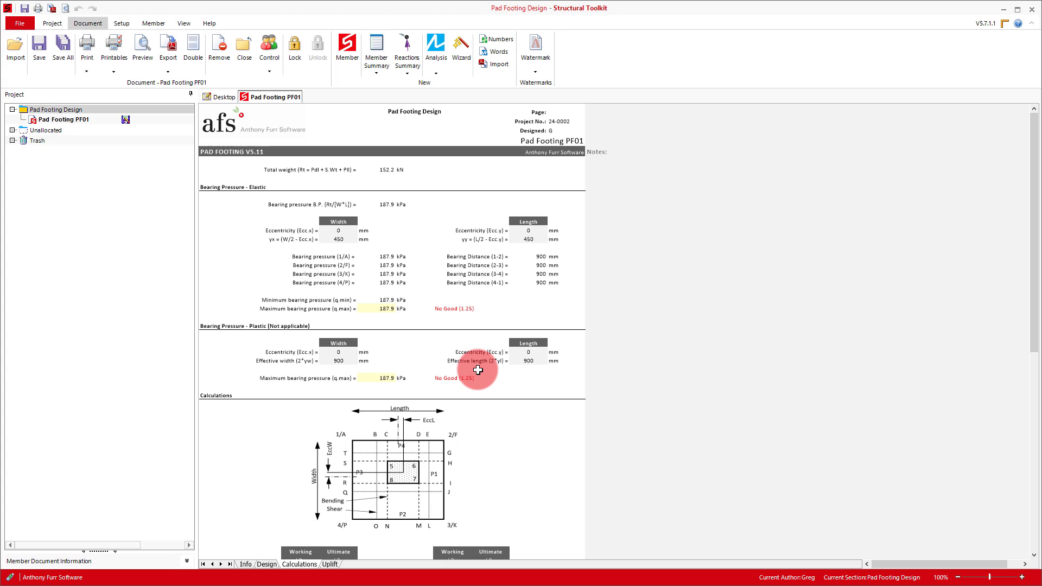
- Return to the Design sheet and change the pad length to 1500 mm
{"action": "left_click", "coordinate": [267, 565]}
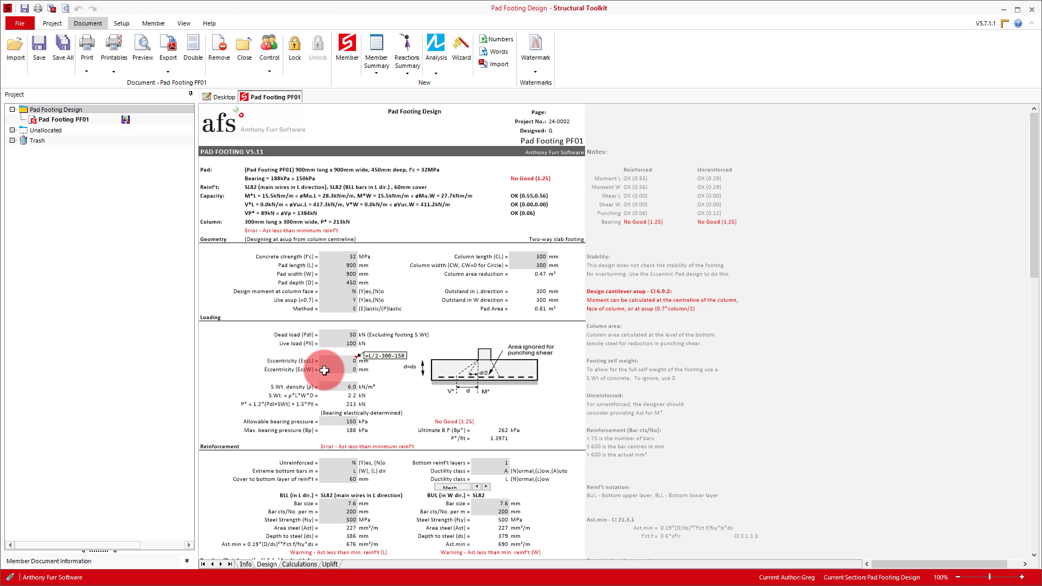
{"action": "left_click", "coordinate": [342, 264]}
{"action": "type", "text": "150"}
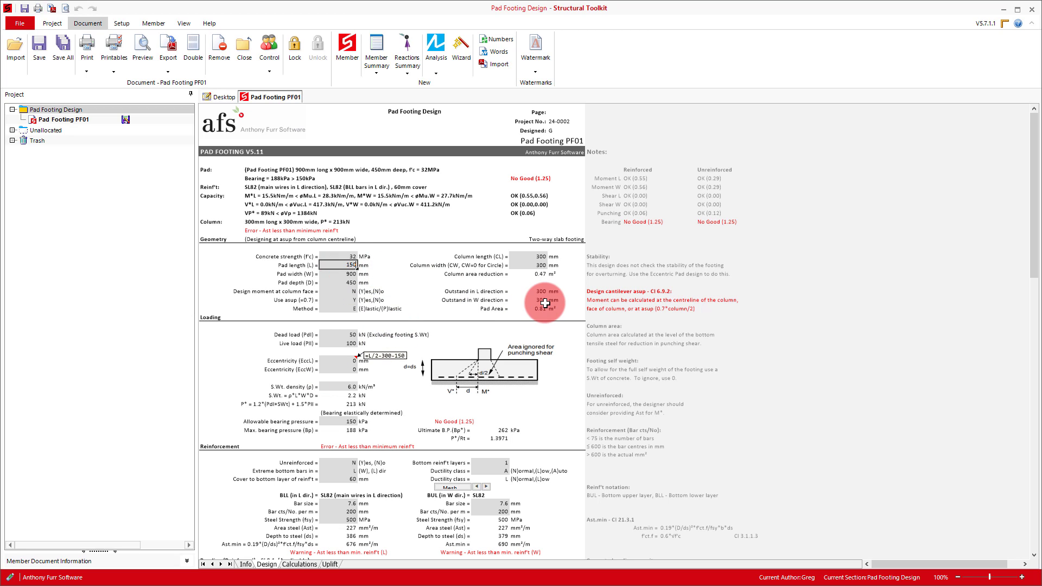
{"action": "type", "text": "0"}
{"action": "key", "text": "Return"}
{"action": "key", "text": "Return"}
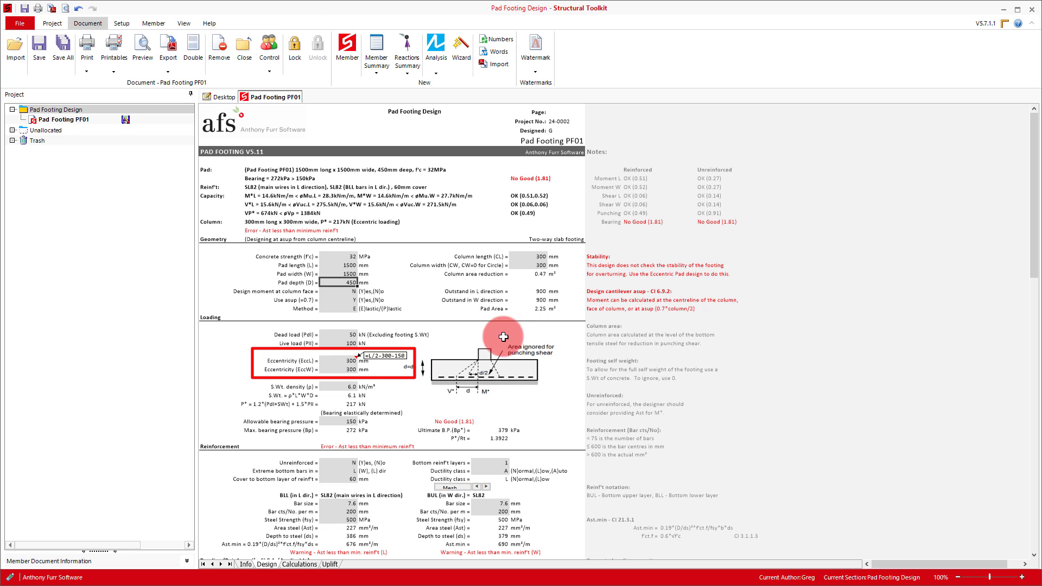
- Switch to the Calculations sheet to check corner pressures ranging from 0 to 271.9 kPa
{"action": "left_click", "coordinate": [294, 564]}
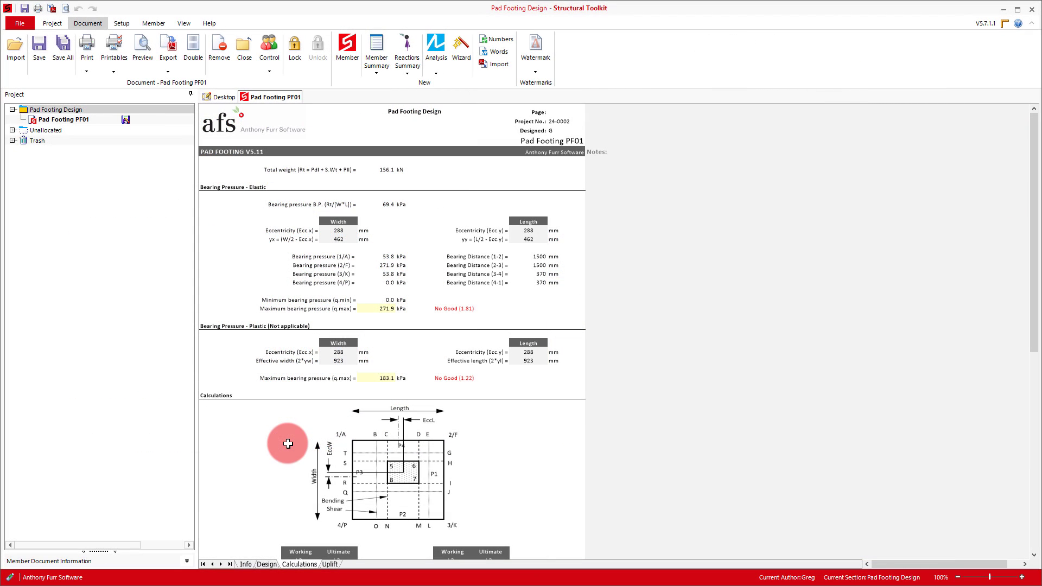
- Scroll the Calculations sheet down to the Design Bending and Design Shear sections
{"action": "scroll", "coordinate": [284, 441], "scroll_direction": "down", "scroll_amount": 4}
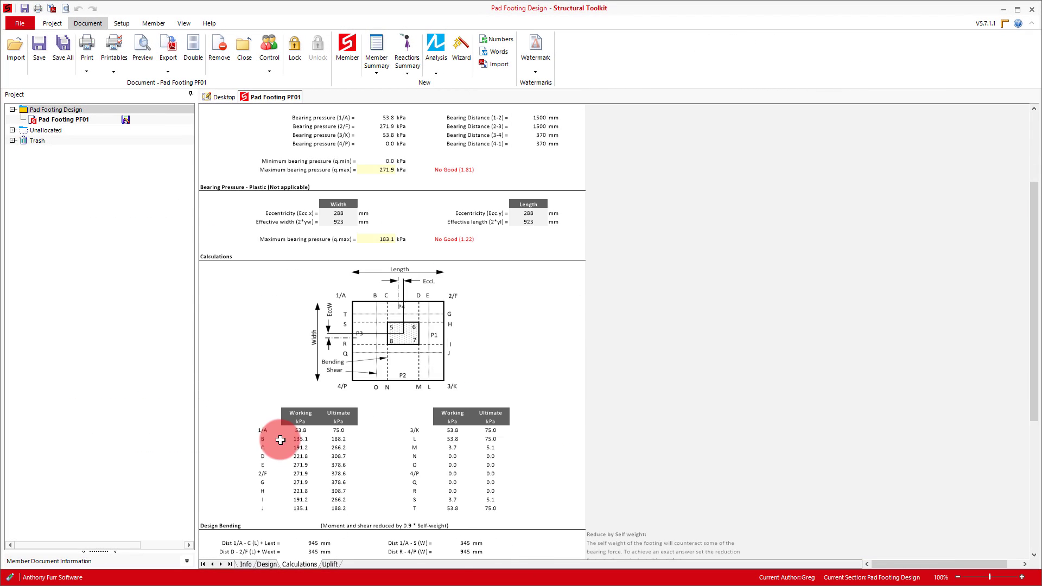
{"action": "scroll", "coordinate": [237, 425], "scroll_direction": "down", "scroll_amount": 1}
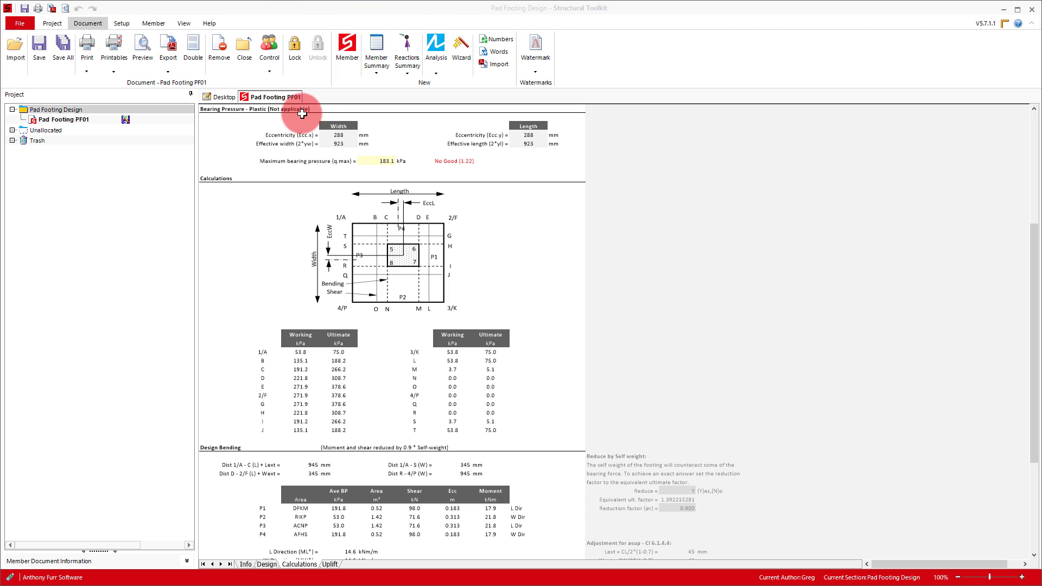
{"action": "scroll", "coordinate": [588, 294], "scroll_direction": "down", "scroll_amount": 4}
{"action": "scroll", "coordinate": [587, 294], "scroll_direction": "down", "scroll_amount": 1}
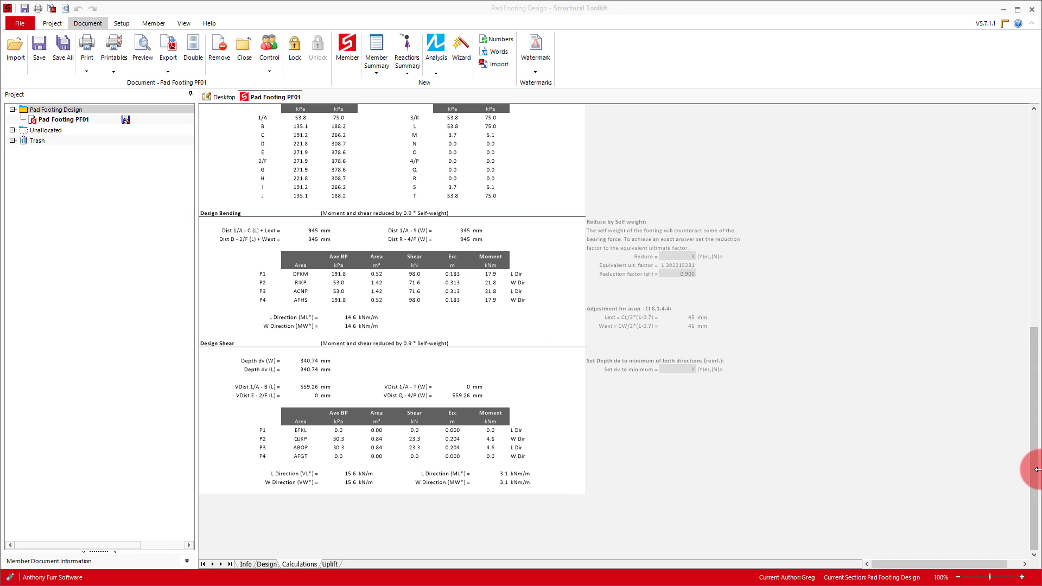
- Scroll through the PF01 calculations to the corner bearing pressure table and Design Bending moments
{"action": "left_click_drag", "start_coordinate": [1036, 470], "coordinate": [1034, 393]}
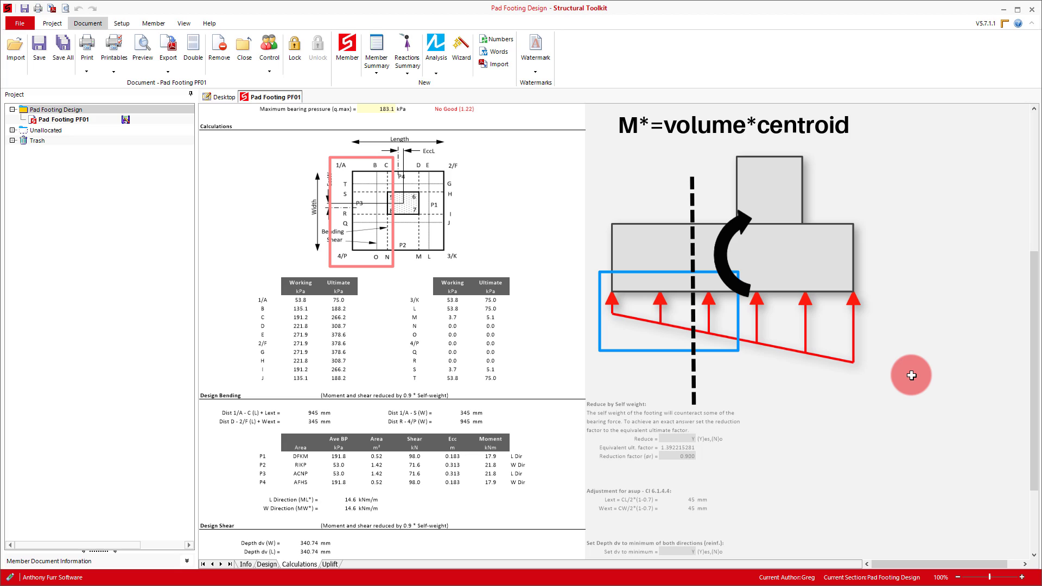
{"action": "scroll", "coordinate": [650, 308], "scroll_direction": "up", "scroll_amount": 1}
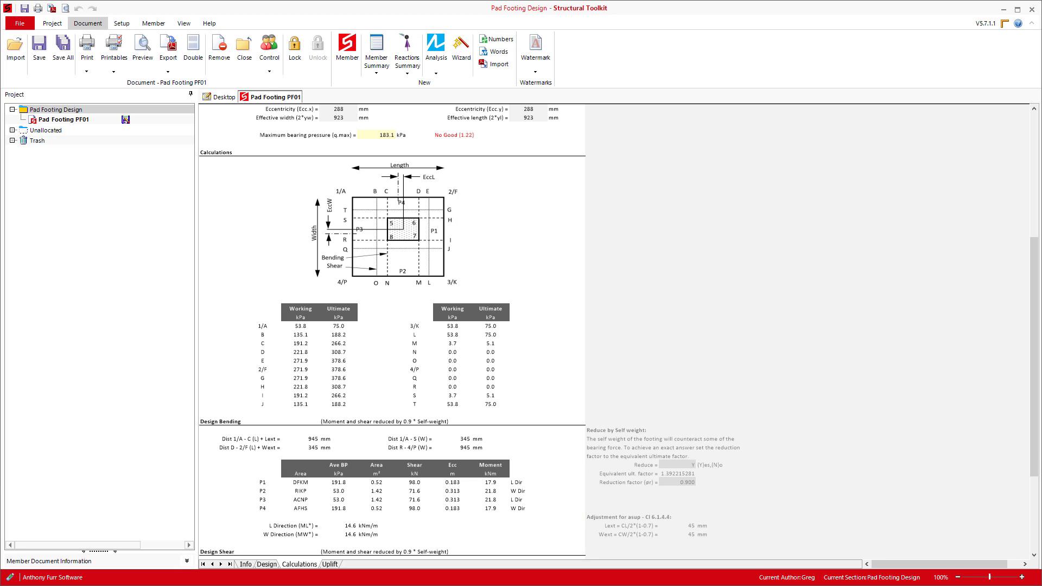
{"action": "mouse_move", "coordinate": [1034, 369]}
{"action": "left_mouse_down"}
{"action": "mouse_move", "coordinate": [1026, 360]}
{"action": "mouse_move", "coordinate": [1023, 459]}
{"action": "left_mouse_up"}
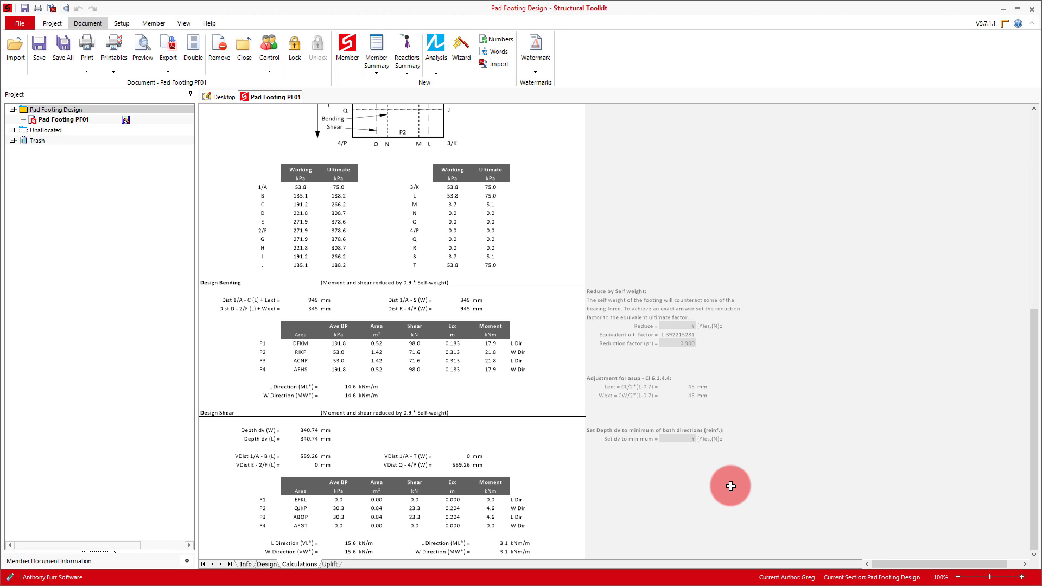
- Switch to PF01's Design sheet and scroll down to the Bending and Punching shear checks
{"action": "left_click", "coordinate": [267, 564]}
{"action": "scroll", "coordinate": [695, 381], "scroll_direction": "down", "scroll_amount": 12}
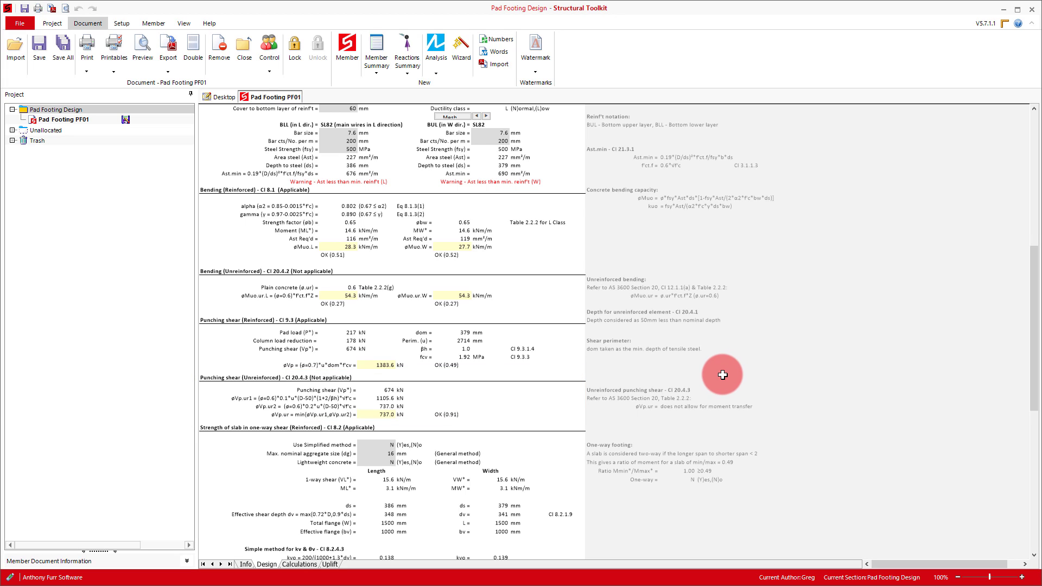
{"action": "scroll", "coordinate": [717, 368], "scroll_direction": "down", "scroll_amount": 3}
{"action": "scroll", "coordinate": [717, 368], "scroll_direction": "down", "scroll_amount": 6}
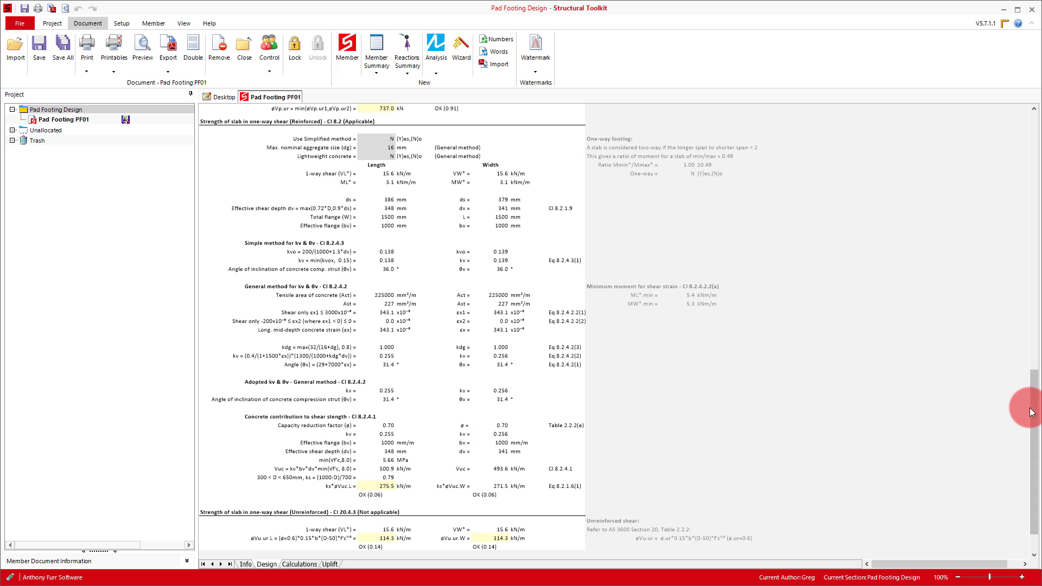
{"action": "mouse_move", "coordinate": [1031, 413]}
{"action": "left_mouse_down"}
{"action": "mouse_move", "coordinate": [1015, 377]}
{"action": "mouse_move", "coordinate": [1011, 174]}
{"action": "left_mouse_up"}
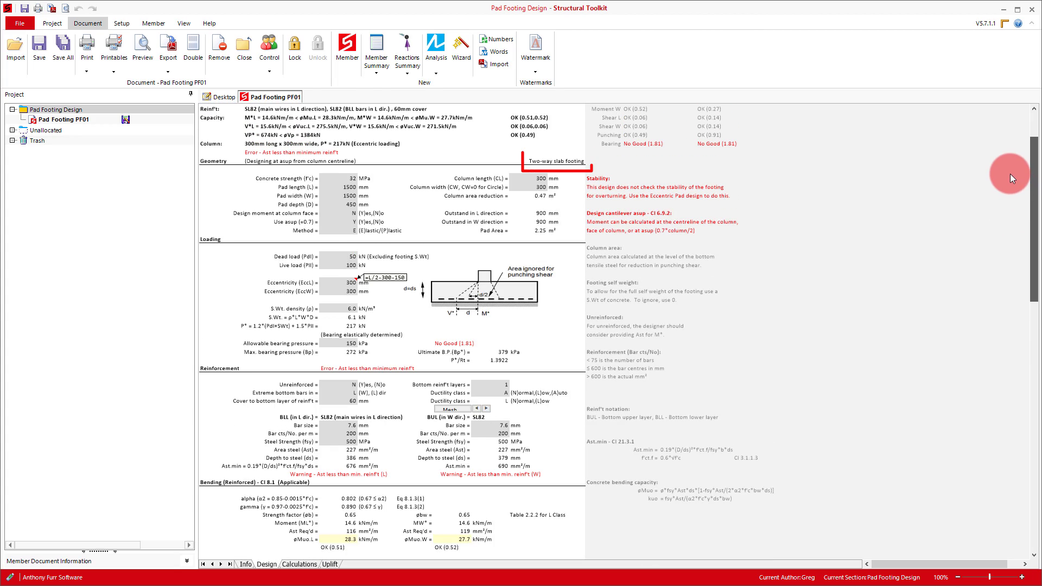
{"action": "scroll", "coordinate": [937, 235], "scroll_direction": "up", "scroll_amount": 3}
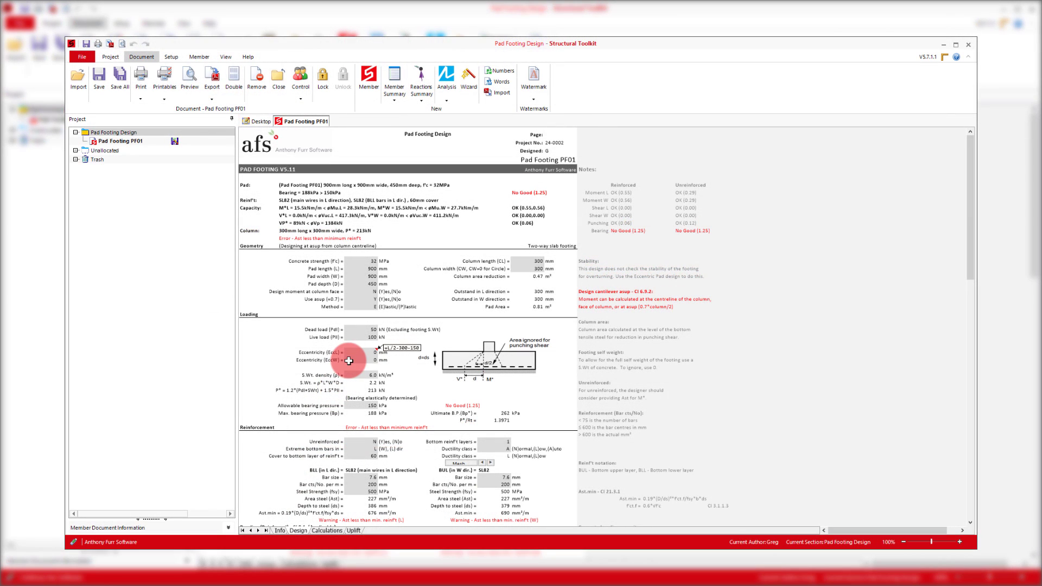
- Set PF01's pad length and pad width to 1500 mm each
{"action": "left_click", "coordinate": [363, 268]}
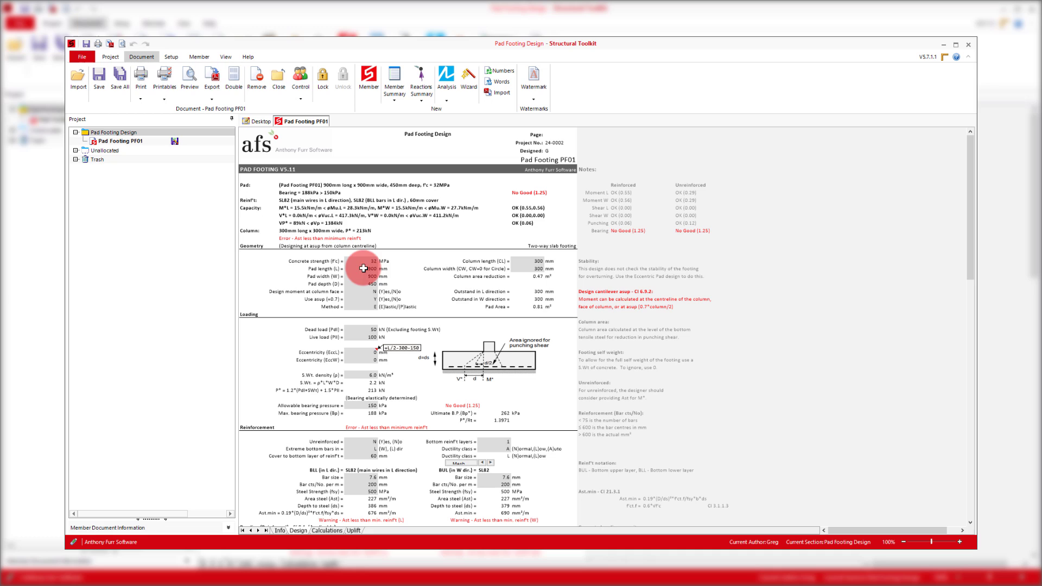
{"action": "type", "text": "1500"}
{"action": "key", "text": "Return"}
{"action": "type", "text": "1500"}
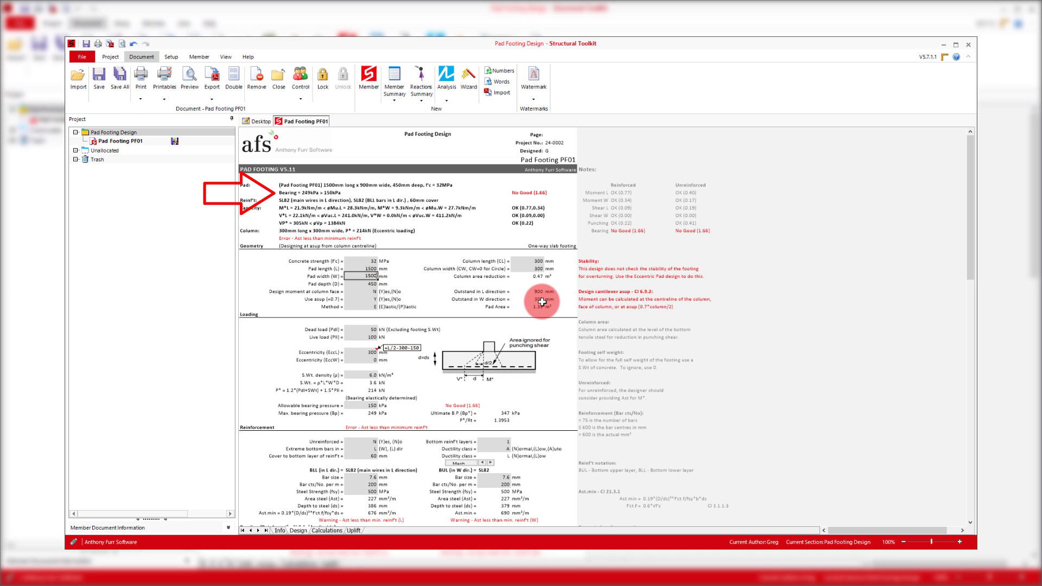
{"action": "key", "text": "Return"}
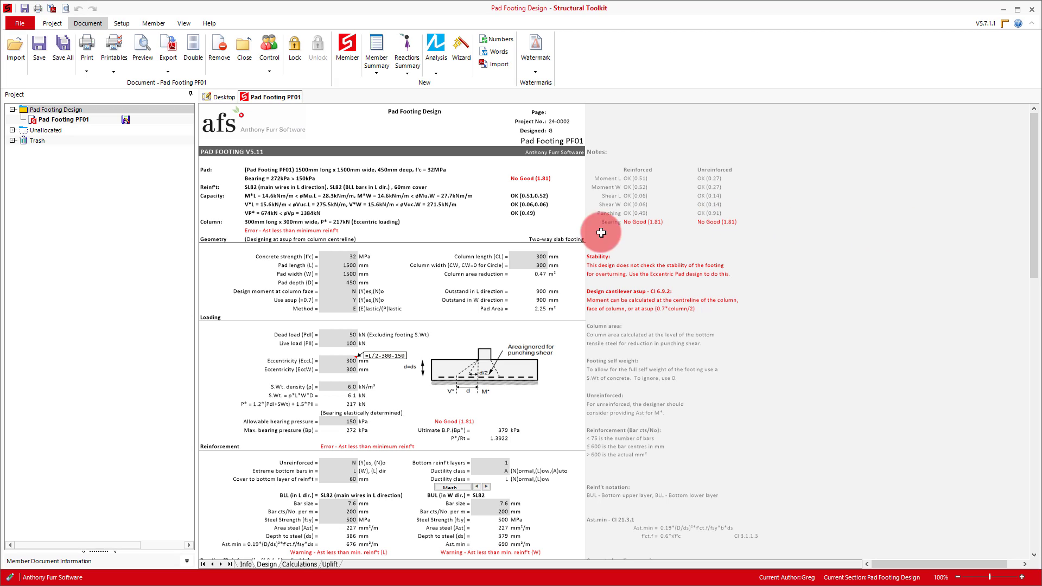
- Resize the pad to 900 mm long, 900 mm wide and 600 mm deep
{"action": "left_click", "coordinate": [339, 265]}
{"action": "type", "text": "900"}
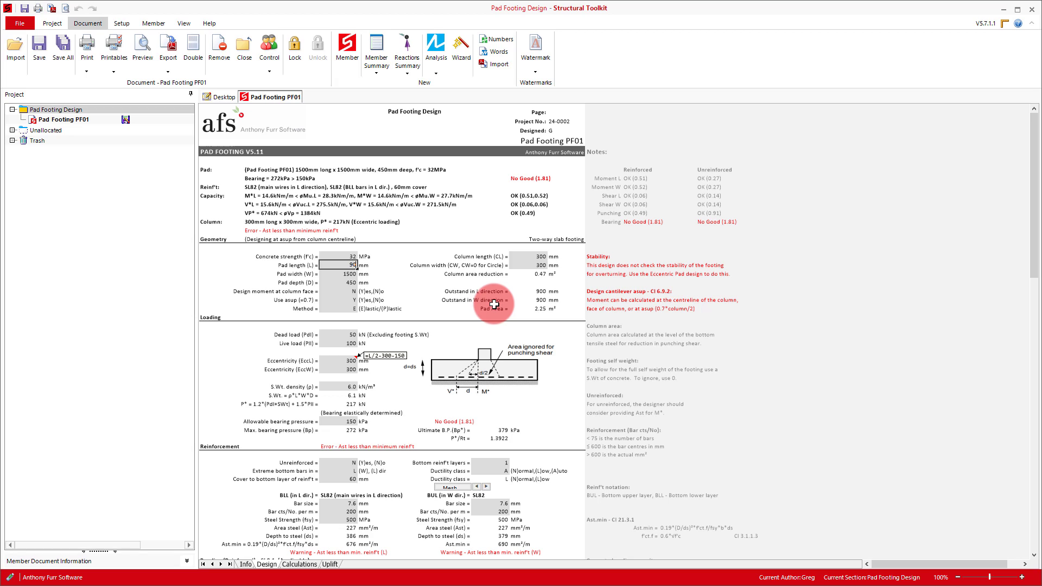
{"action": "key", "text": "Return"}
{"action": "type", "text": "900"}
{"action": "key", "text": "Return"}
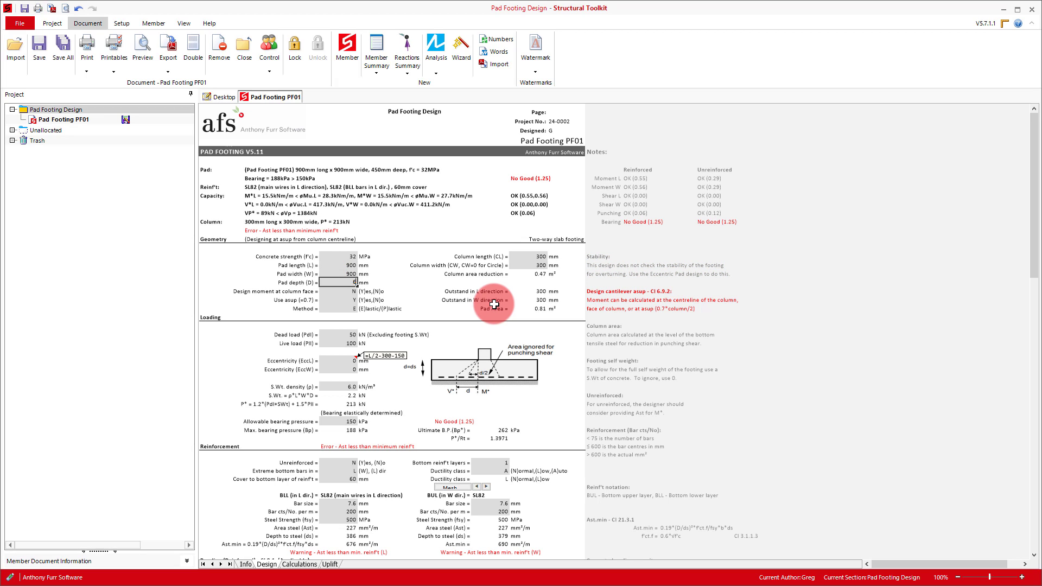
{"action": "type", "text": "600"}
{"action": "key", "text": "Return"}
- Set the allowable bearing pressure to 200 kPa
{"action": "left_click", "coordinate": [347, 422]}
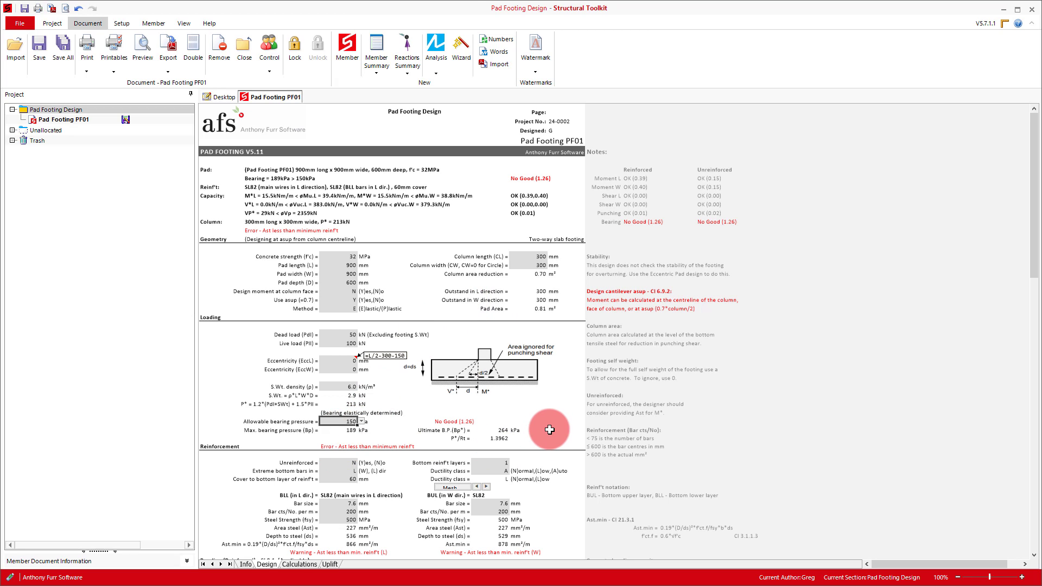
{"action": "type", "text": "200"}
{"action": "key", "text": "Return"}
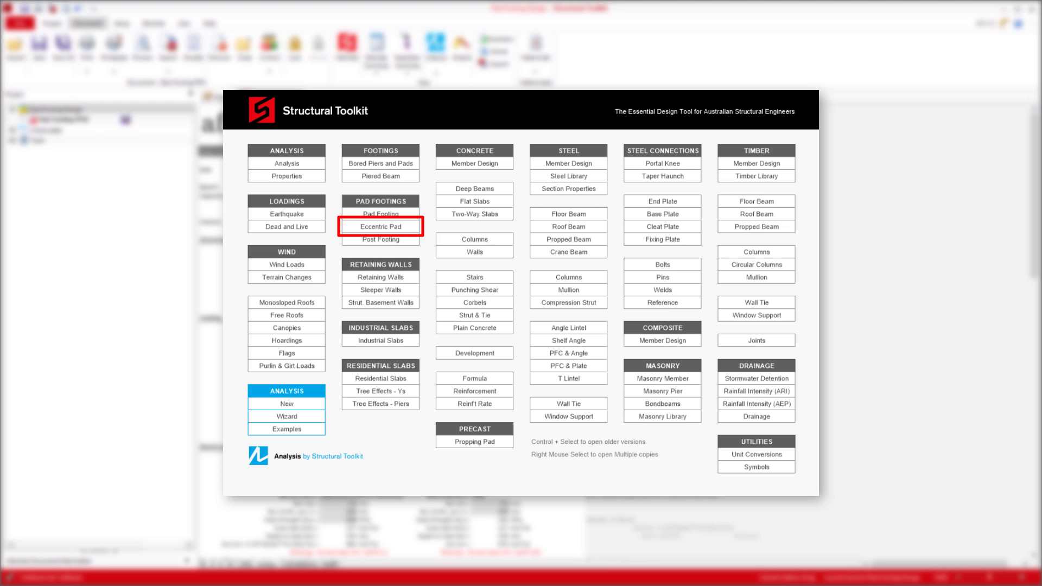
{"action": "left_click", "coordinate": [432, 457]}
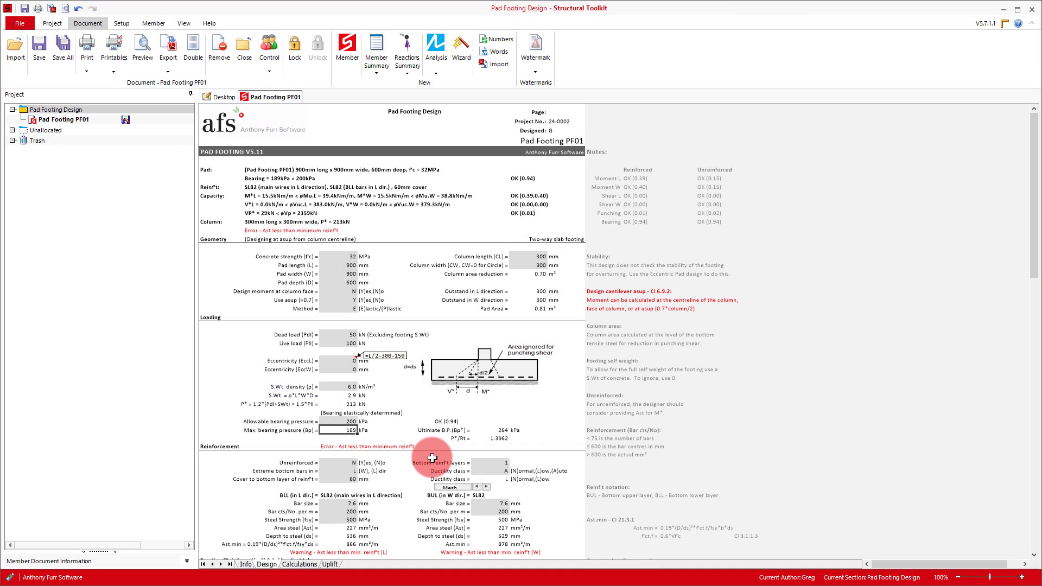
{"action": "scroll", "coordinate": [394, 477], "scroll_direction": "down", "scroll_amount": 2}
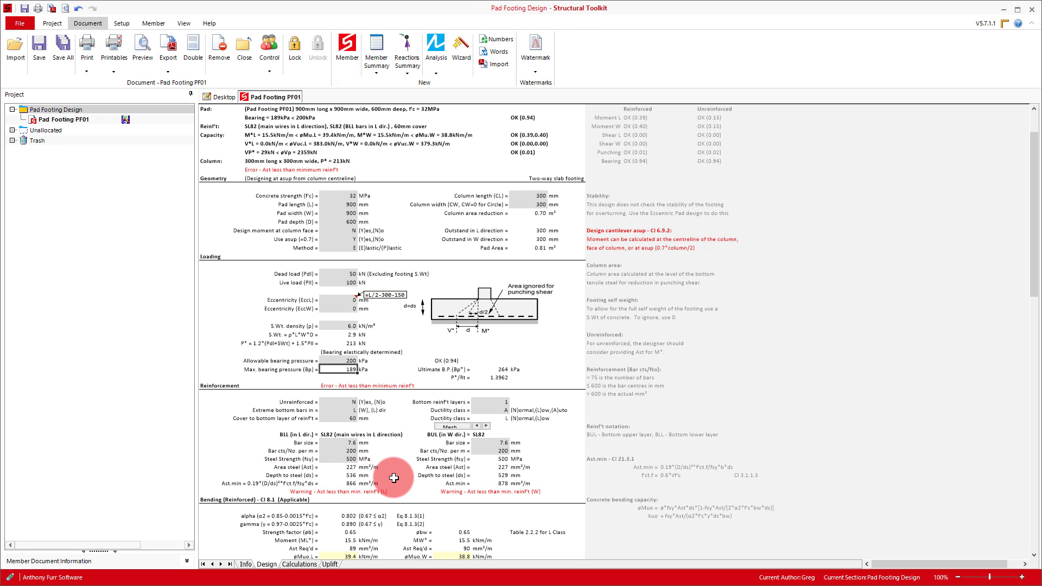
- Set the BLL and BUL bottom bar sizes to 16 mm in both directions
{"action": "left_click", "coordinate": [342, 443]}
{"action": "type", "text": "16"}
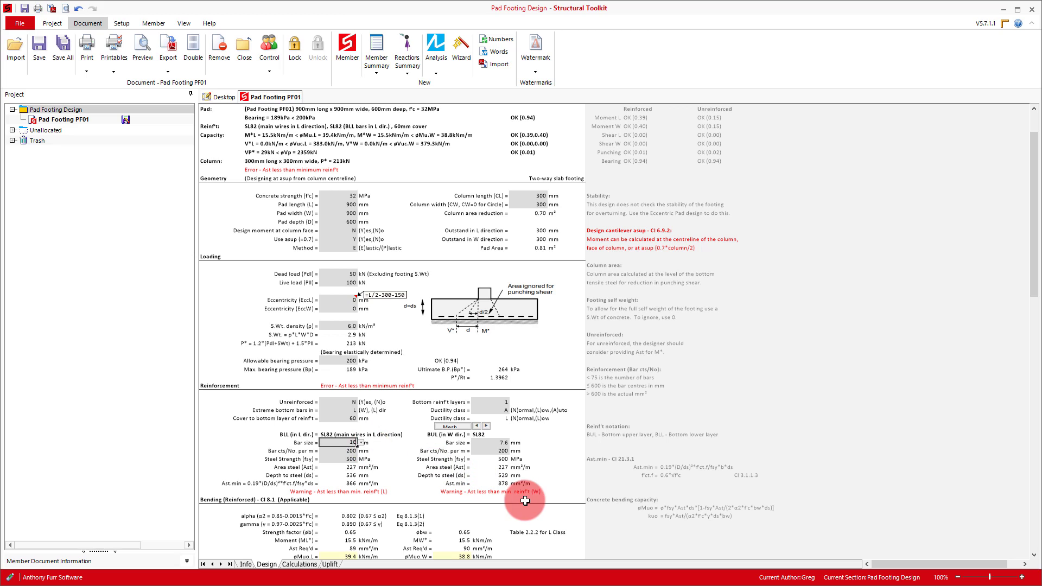
{"action": "key", "text": "Return"}
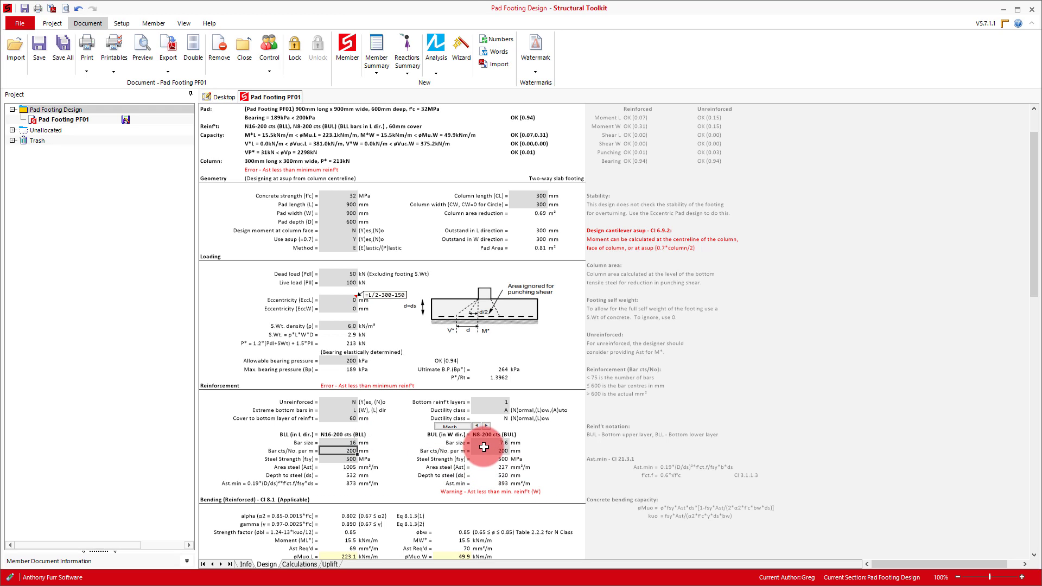
{"action": "left_click", "coordinate": [503, 442]}
{"action": "type", "text": "16"}
{"action": "key", "text": "Return"}
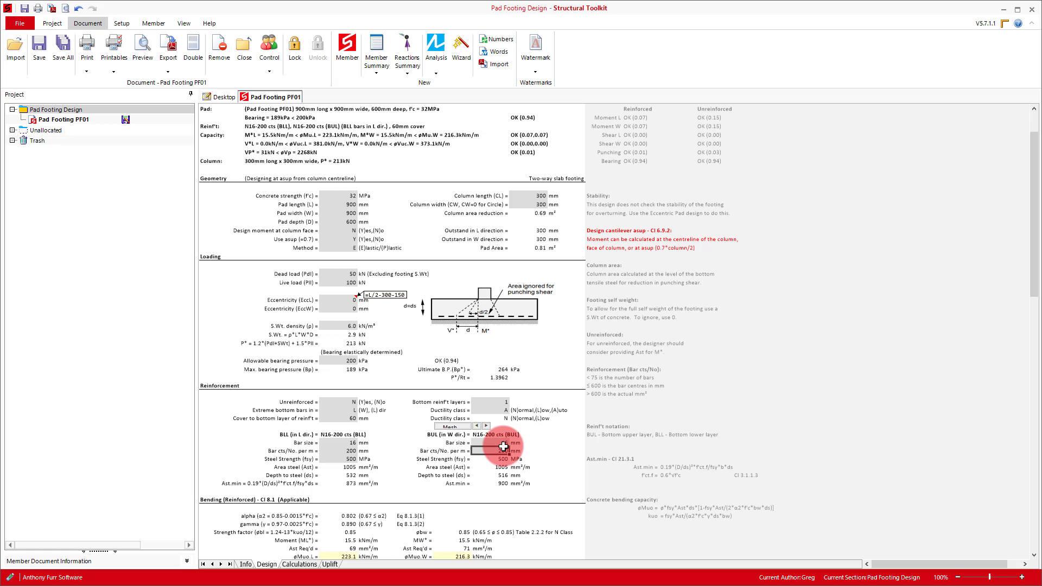